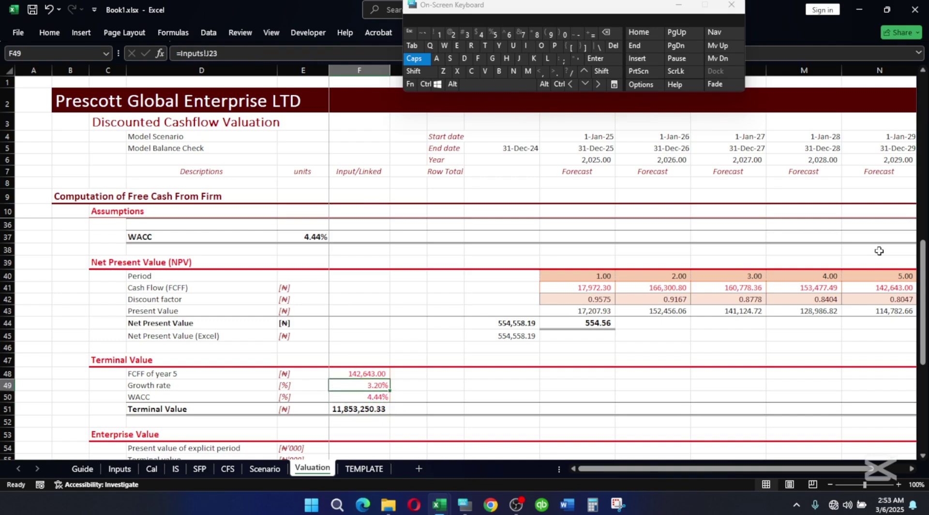
# Review the Net Present Value, Terminal Value and Enterprise Value sections of the Valuation sheet down to the Equity Value row
pyautogui.press('Down')
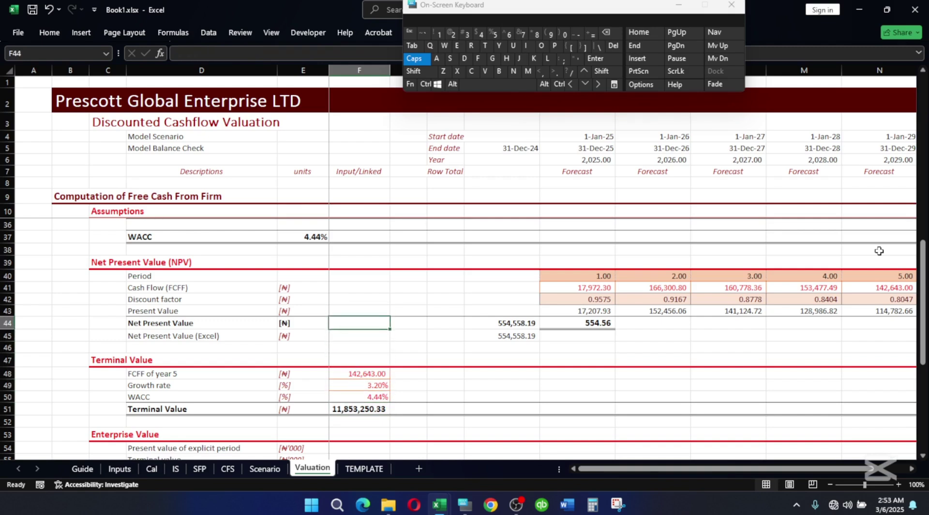
pyautogui.press('Right')
pyautogui.press('Right')
pyautogui.press('Right')
pyautogui.press('Down')
pyautogui.press('Down')
pyautogui.press('Down')
pyautogui.press('Down')
pyautogui.press('Down')
pyautogui.press('Down')
pyautogui.press('Down')
pyautogui.press('Down')
pyautogui.press('Down')
pyautogui.press('Down')
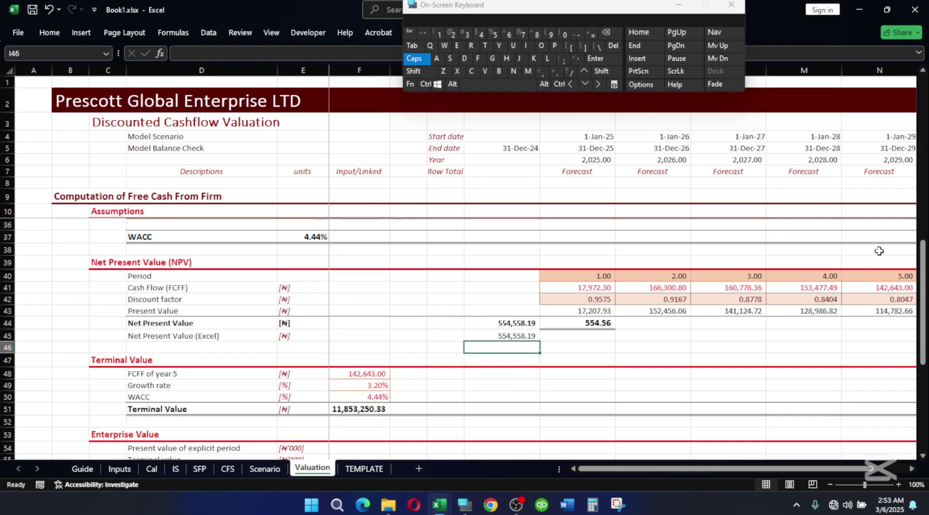
pyautogui.press('Left')
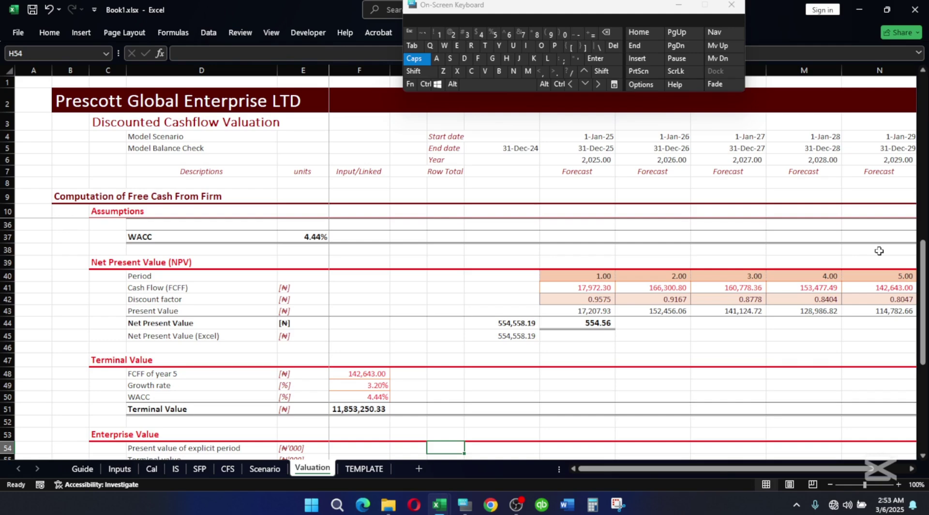
pyautogui.press('Down')
pyautogui.press('Left')
pyautogui.press('Left')
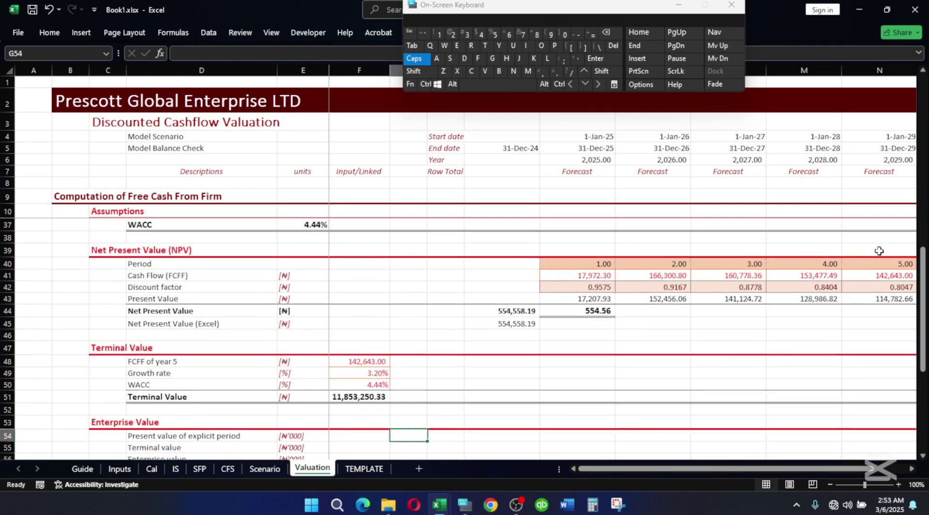
pyautogui.press('Down')
pyautogui.press('Down')
pyautogui.press('Down')
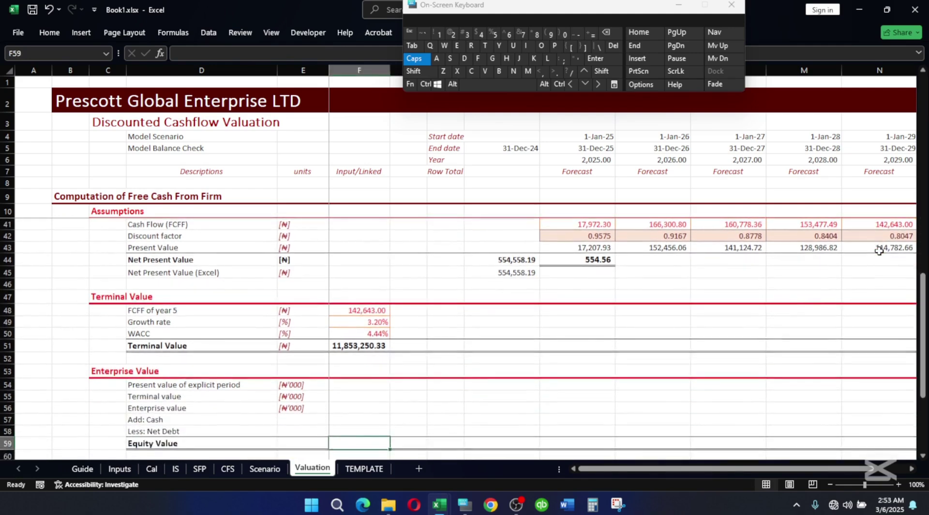
pyautogui.press('Up')
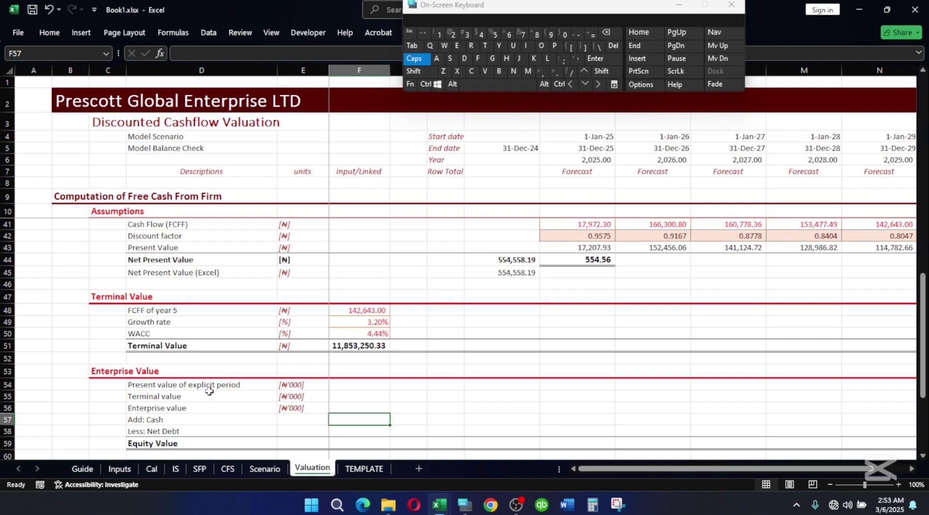
# Apply the Sub_Total cell style to the Enterprise value row across D56:G56
pyautogui.click(140, 407)
pyautogui.hotkey('shift', 'Right')
pyautogui.hotkey('shift', 'Right')
pyautogui.hotkey('shift', 'Right')
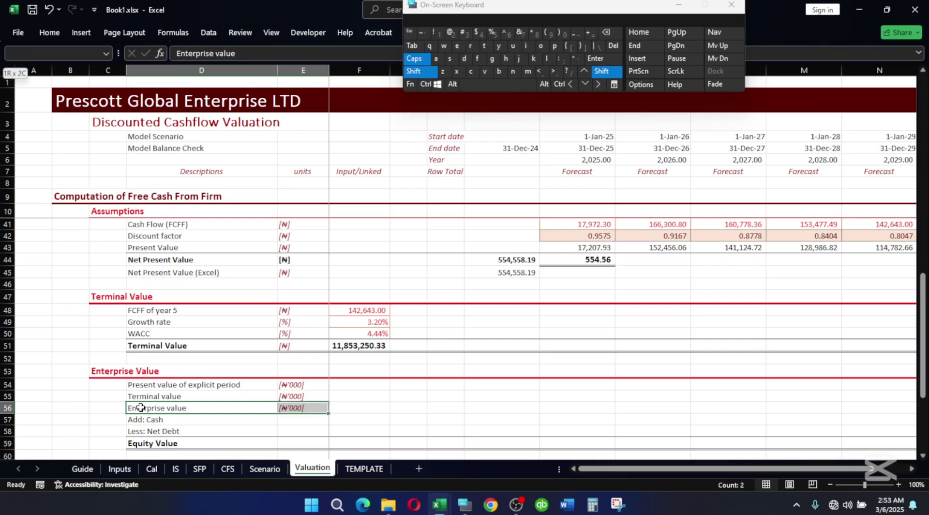
pyautogui.hotkey('shift', 'Right')
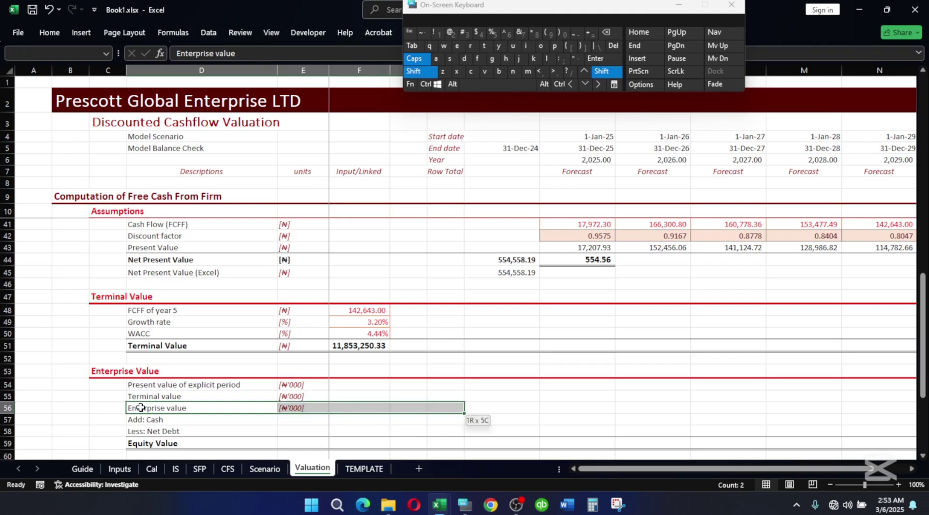
pyautogui.hotkey('shift', 'Left')
pyautogui.hotkey('alt', 'h')
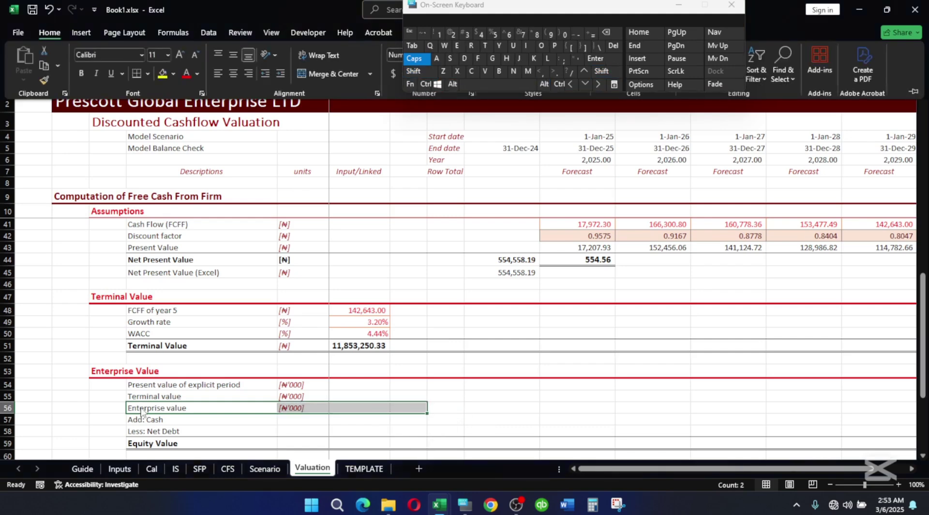
pyautogui.press('j')
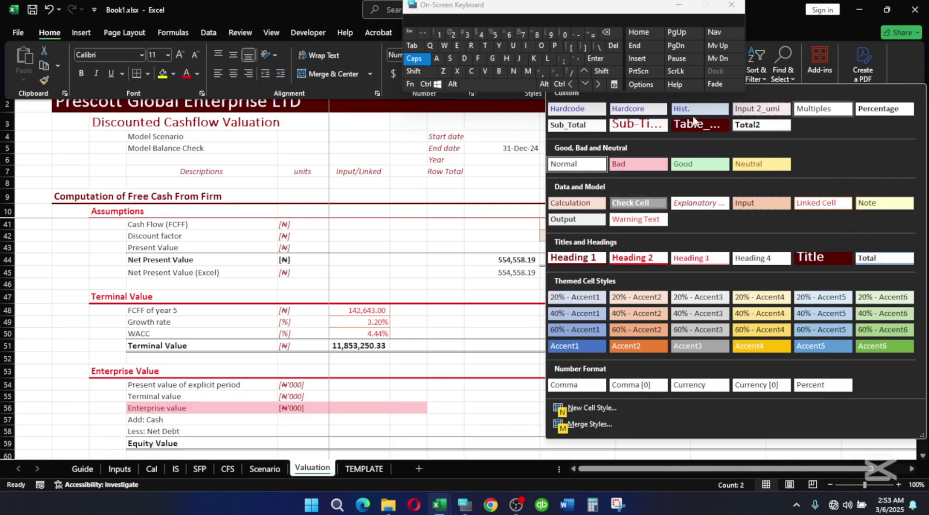
pyautogui.click(576, 124)
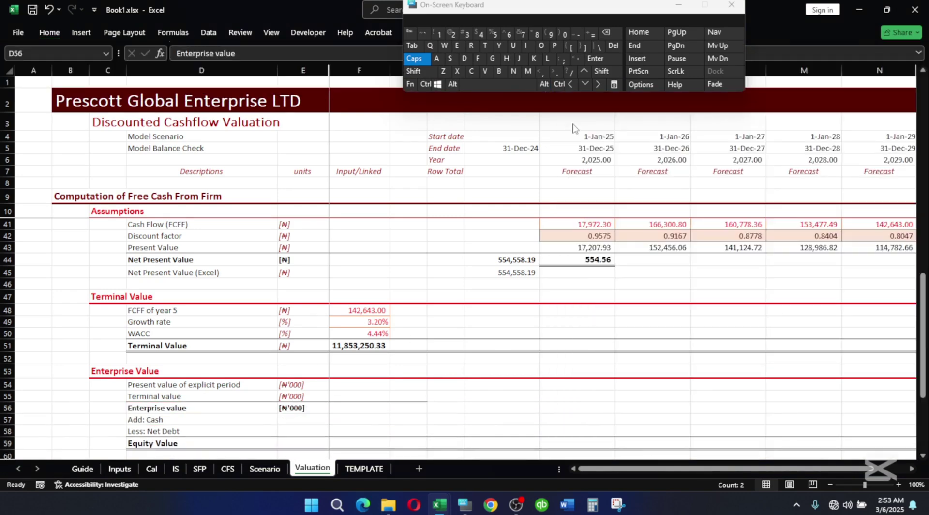
# Link the present value of the explicit period in F54 to the Excel net present value with =I45
pyautogui.click(359, 411)
pyautogui.click(354, 383)
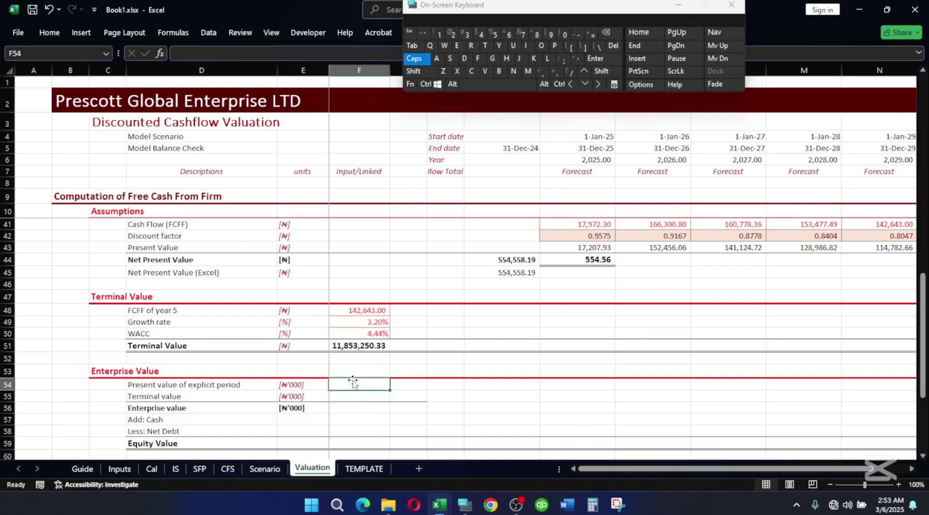
pyautogui.write('=')
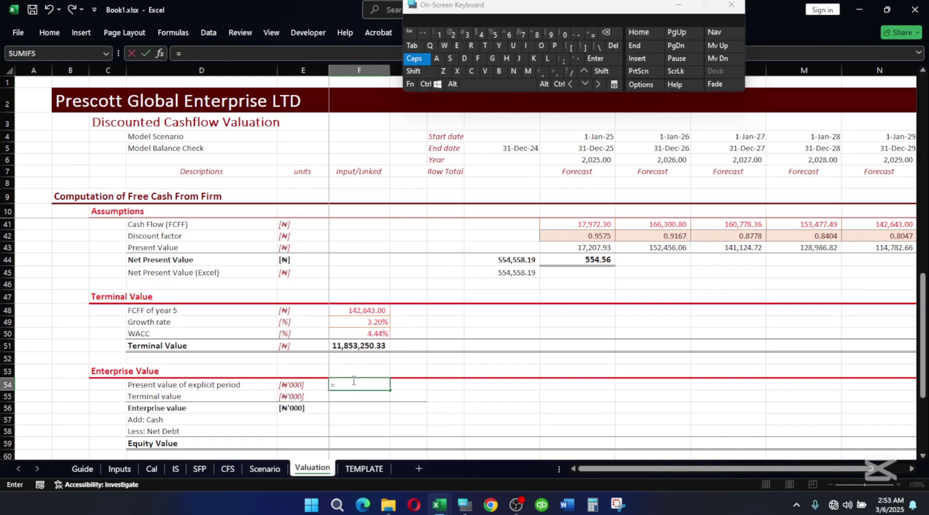
pyautogui.click(520, 272)
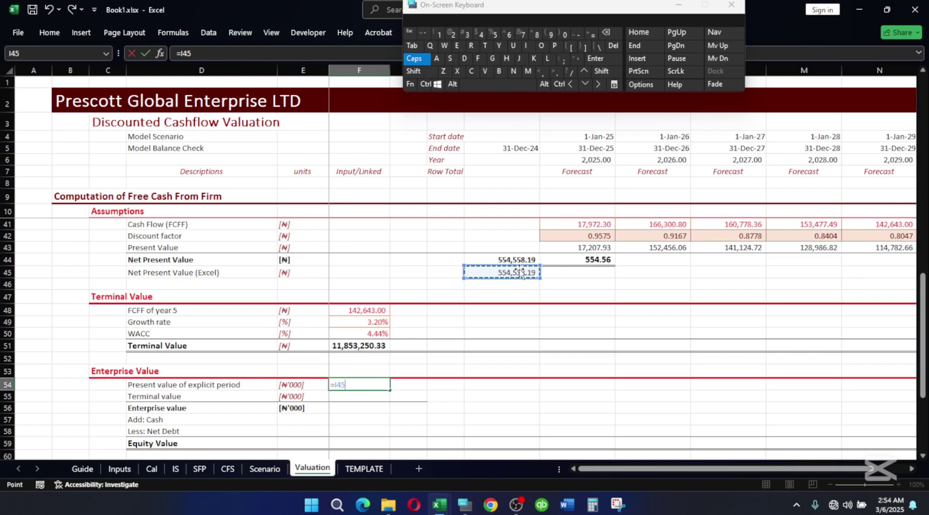
pyautogui.press('Return')
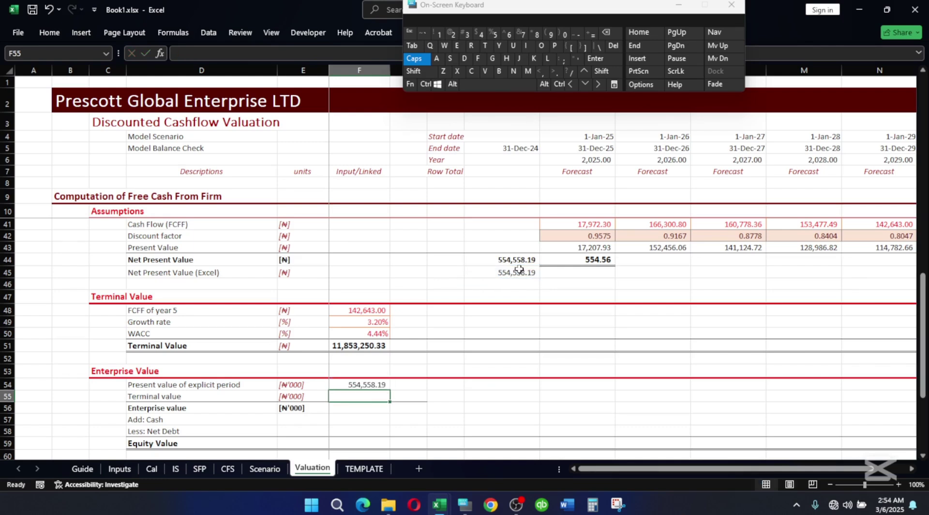
# Link the terminal value in F55 with =F51 and total the Enterprise value in F56 using AutoSum
pyautogui.write('=')
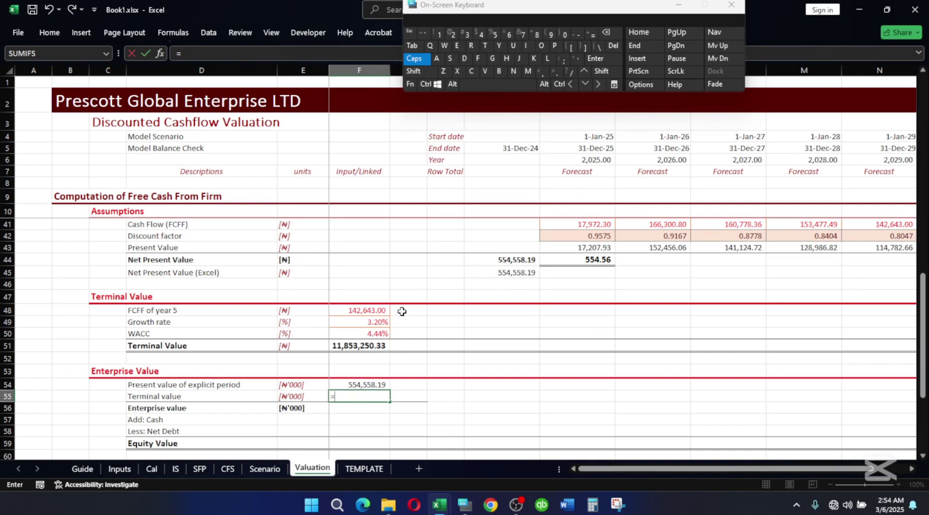
pyautogui.click(355, 343)
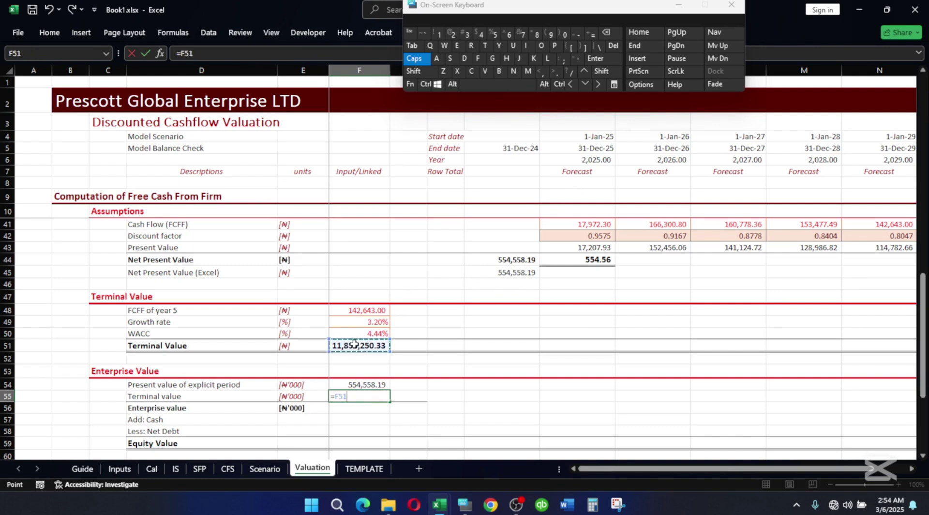
pyautogui.press('Return')
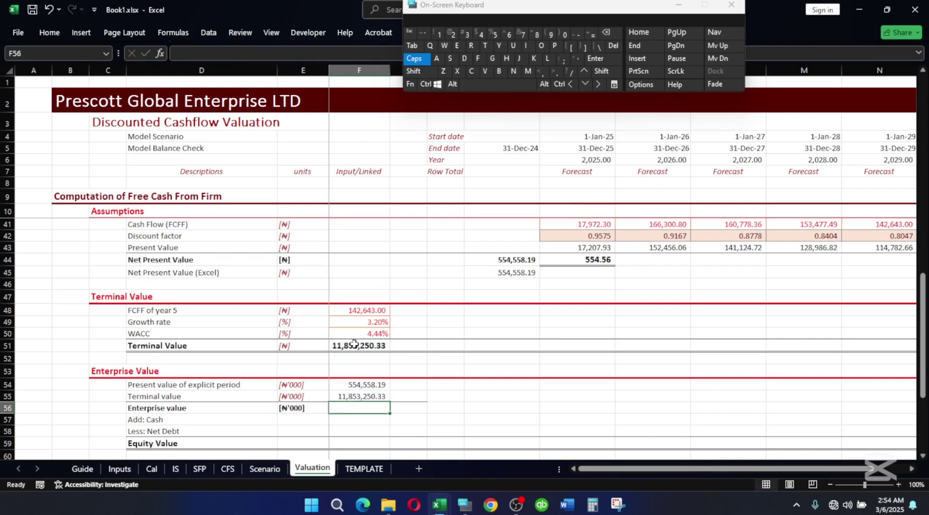
pyautogui.hotkey('alt', '=')
pyautogui.press('Return')
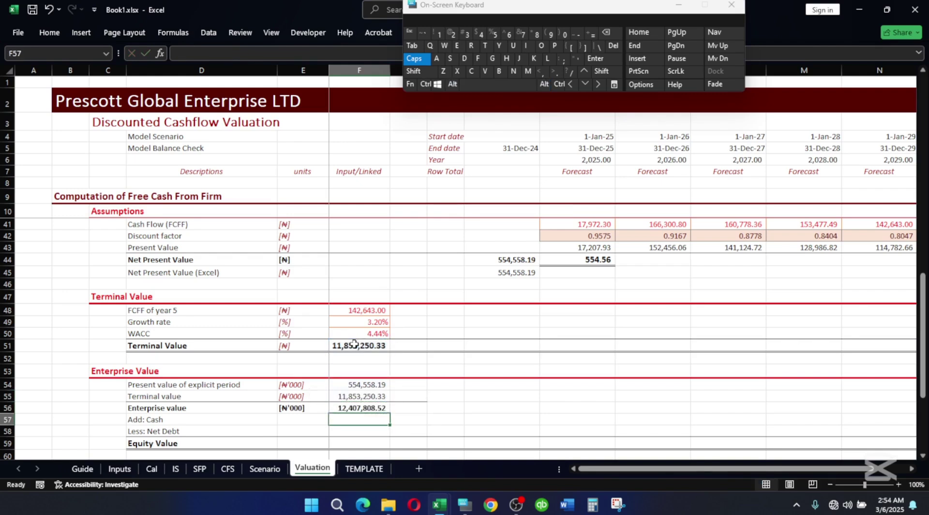
# Enter =F56/Divisor in G56 beside the enterprise value and autofit the width of column G
pyautogui.press('Right')
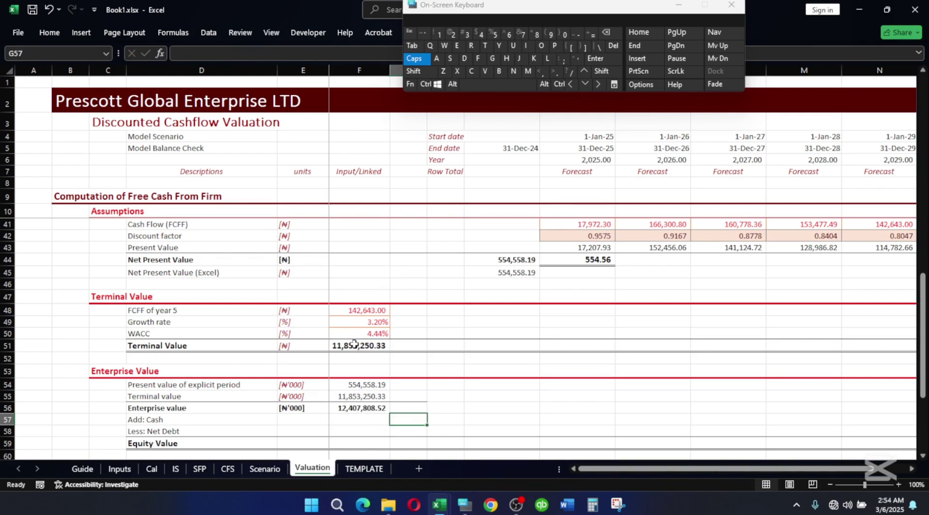
pyautogui.press('Up')
pyautogui.write('=')
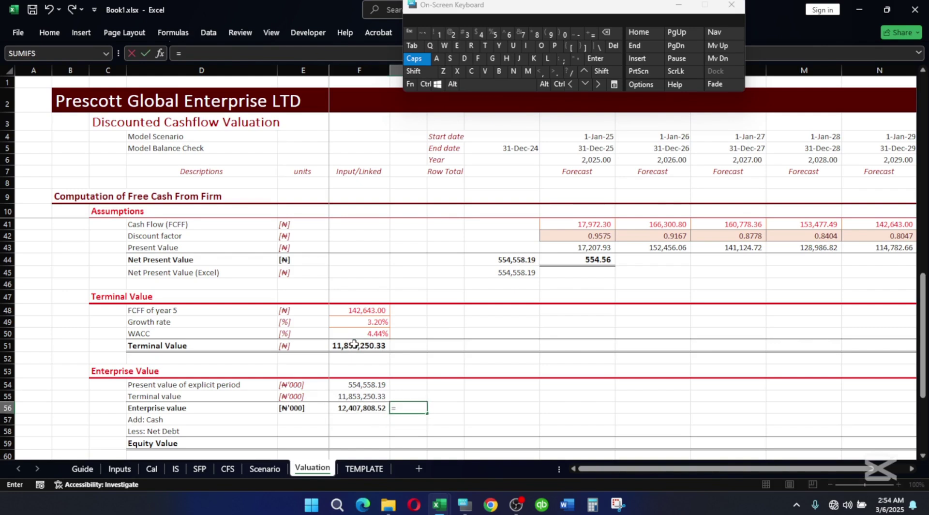
pyautogui.press('Left')
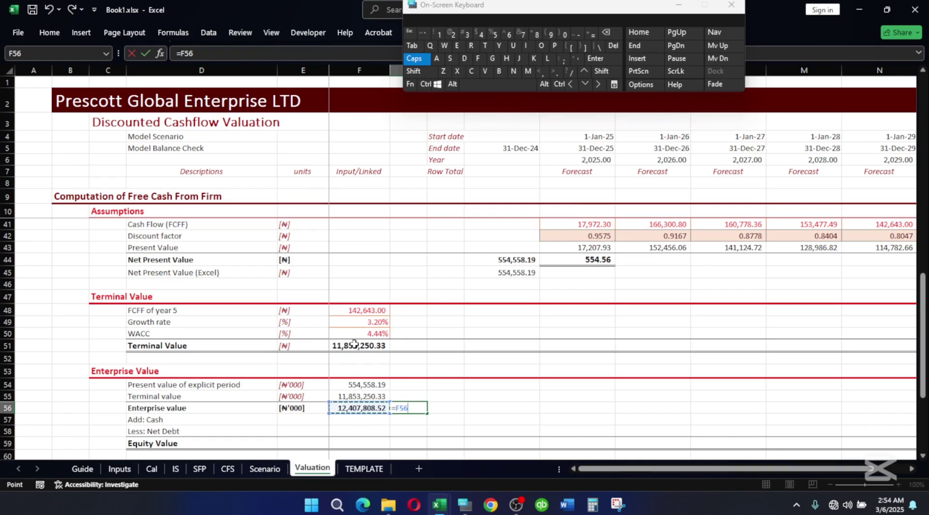
pyautogui.write('/DIVI')
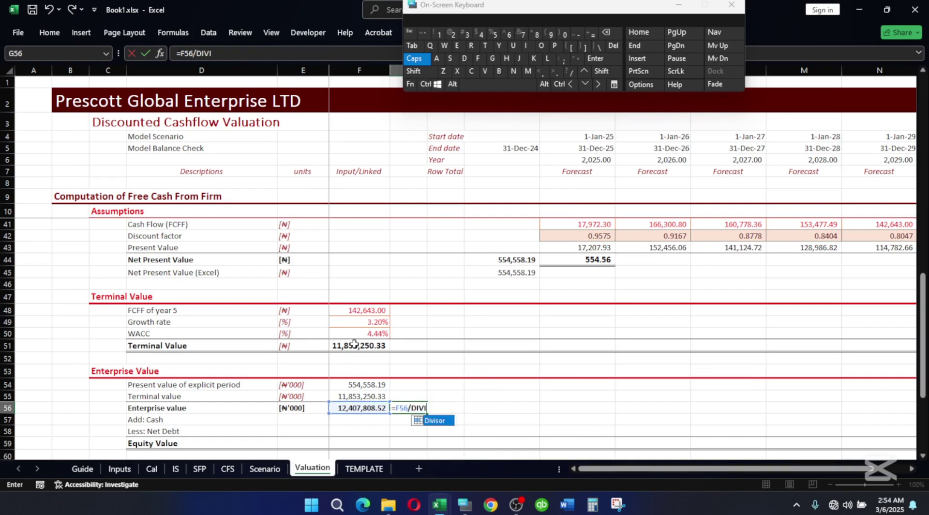
pyautogui.press('Tab')
pyautogui.press('Return')
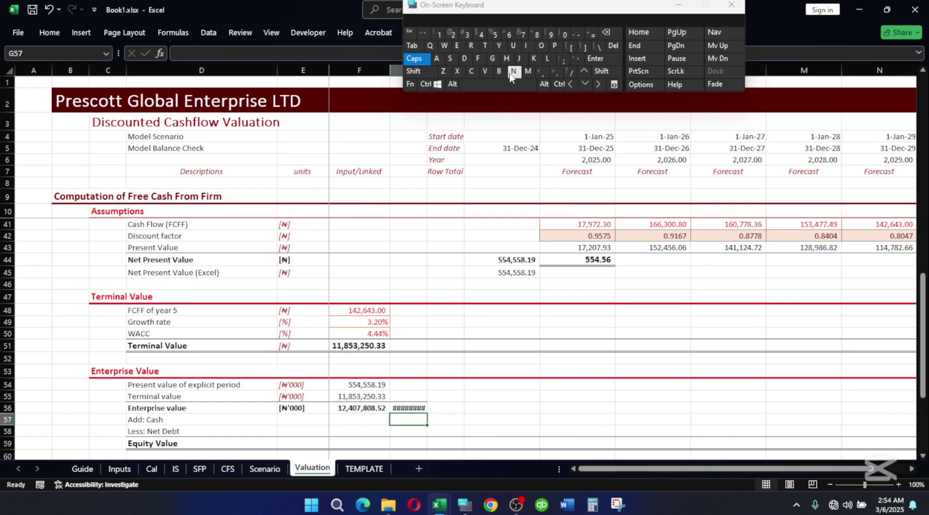
pyautogui.click(678, 5)
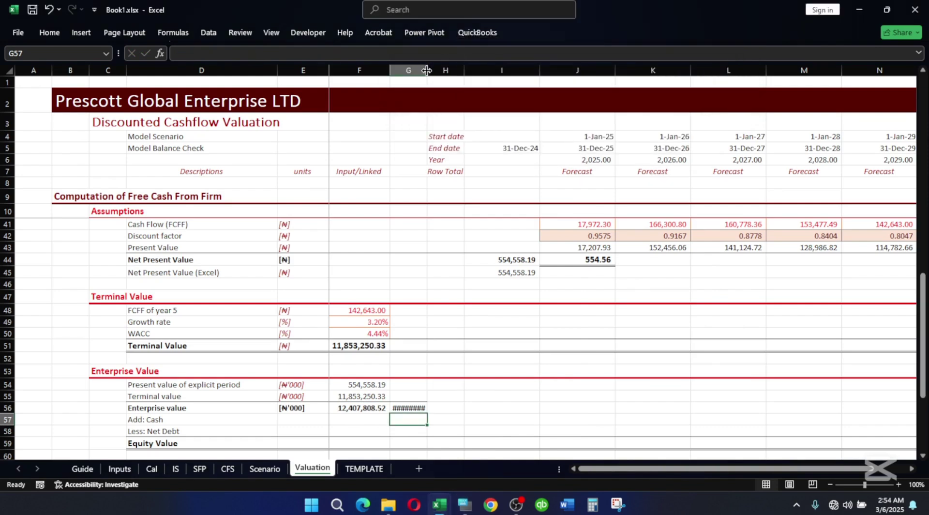
pyautogui.doubleClick(427, 71)
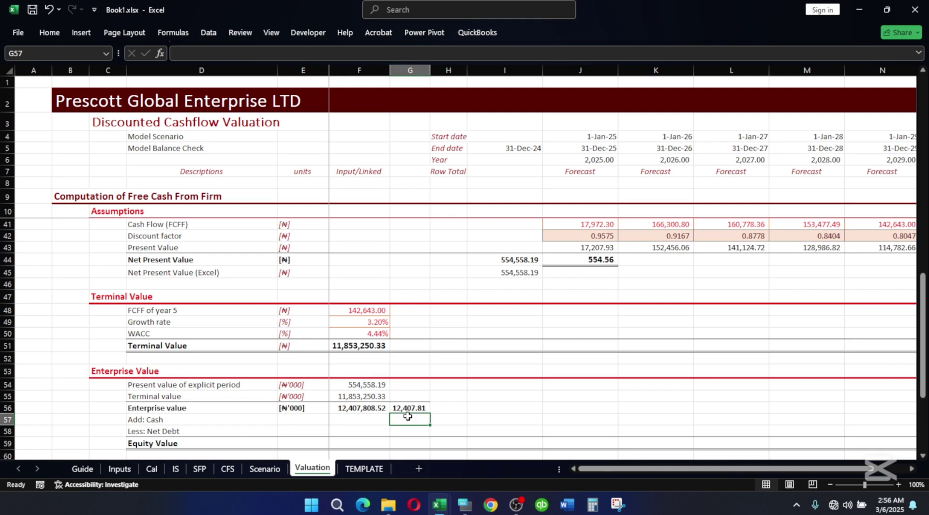
# Link Add: Cash in F57 to the 2025 Cash & Cash Equivalent on the SFP sheet with =SFP!J16
pyautogui.press('Left')
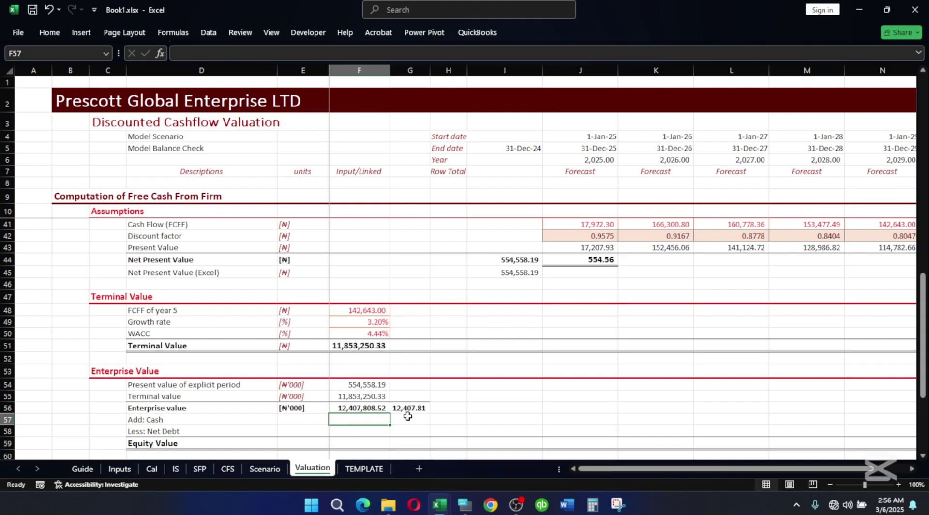
pyautogui.press('Down')
pyautogui.press('Down')
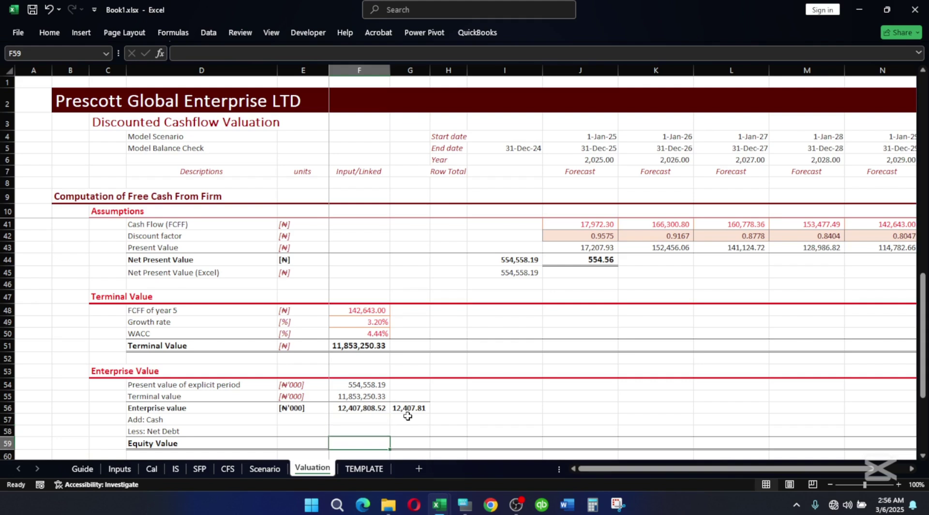
pyautogui.press('Up')
pyautogui.press('Up')
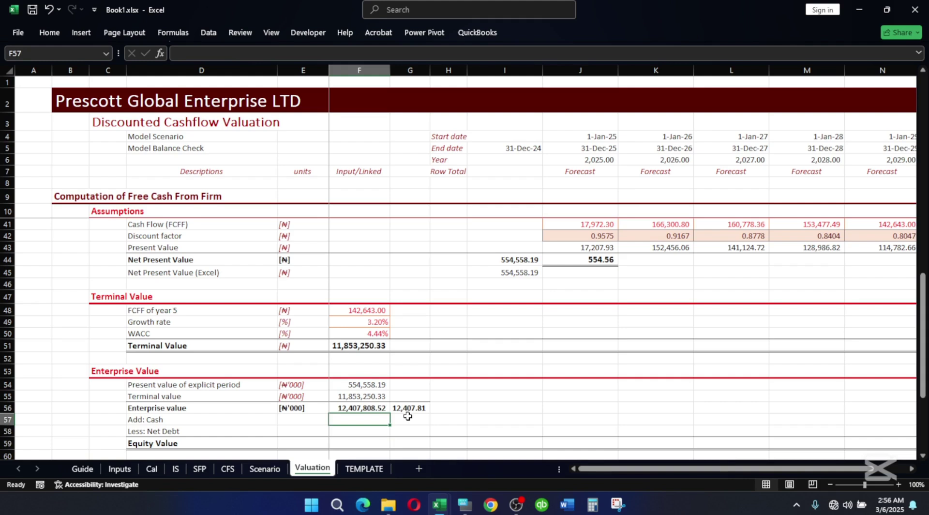
pyautogui.write('=')
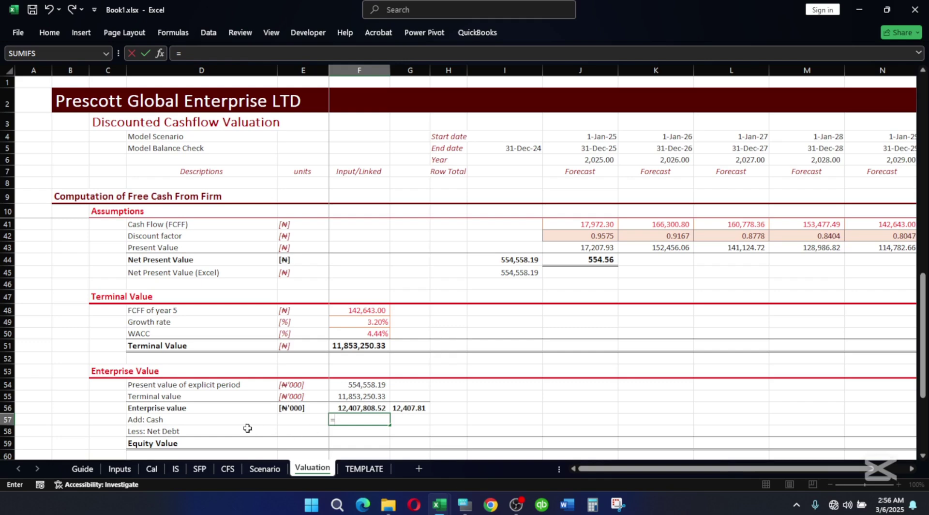
pyautogui.click(200, 469)
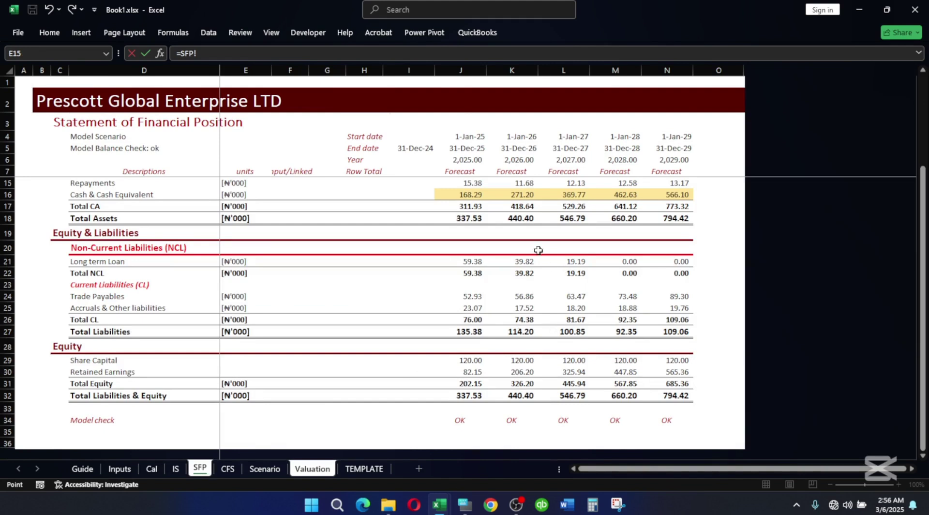
pyautogui.click(473, 194)
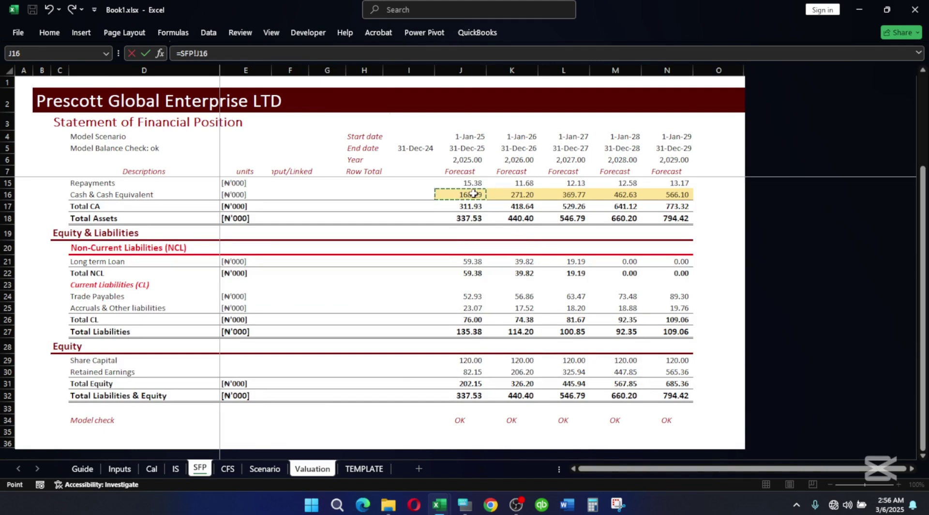
pyautogui.press('Return')
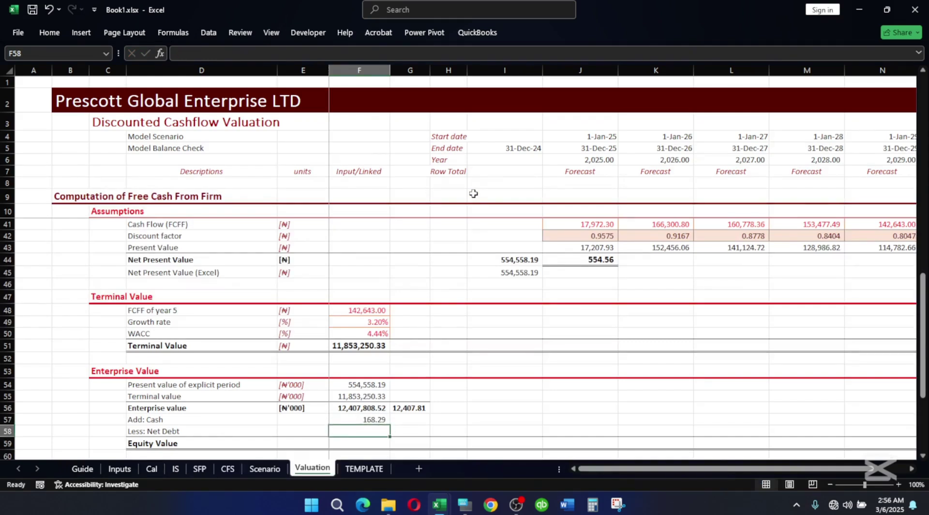
# Multiply the linked cash in F57 by the Divisor, making the formula =SFP!J16*Divisor
pyautogui.press('Up')
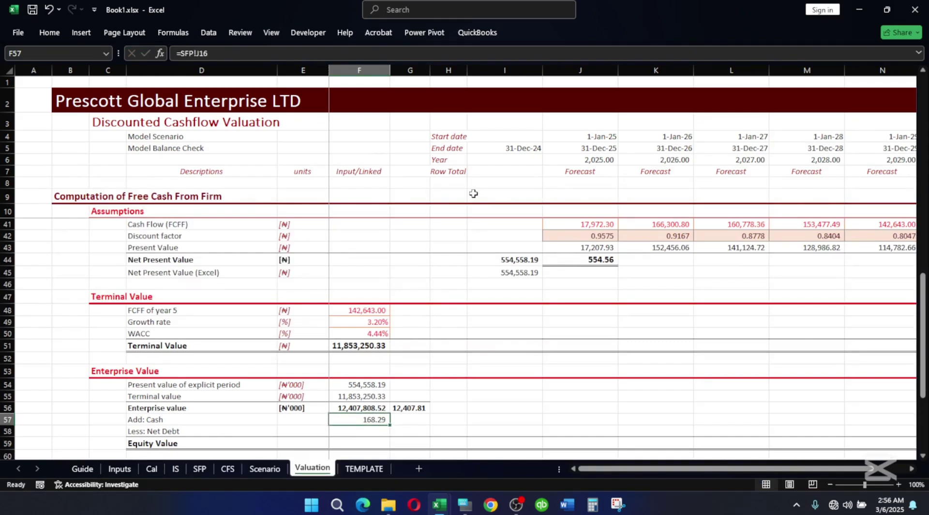
pyautogui.press('F2')
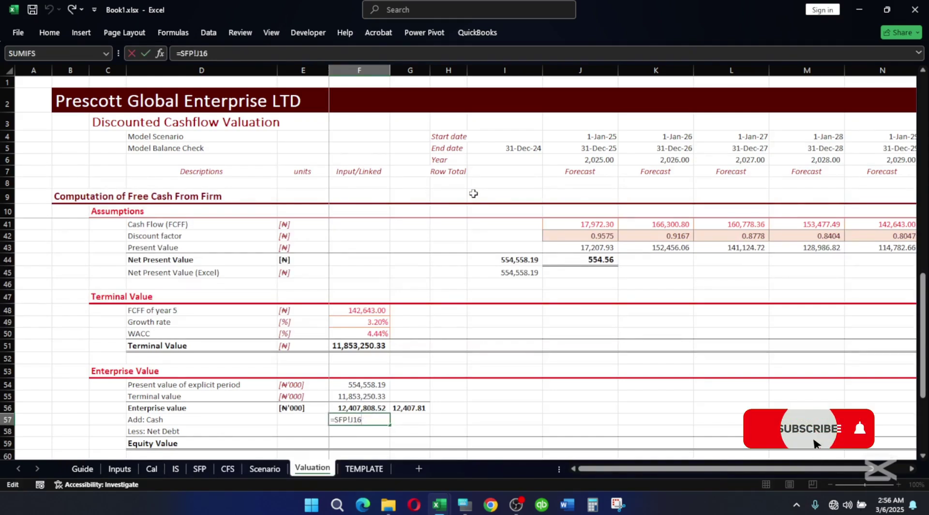
pyautogui.write('*')
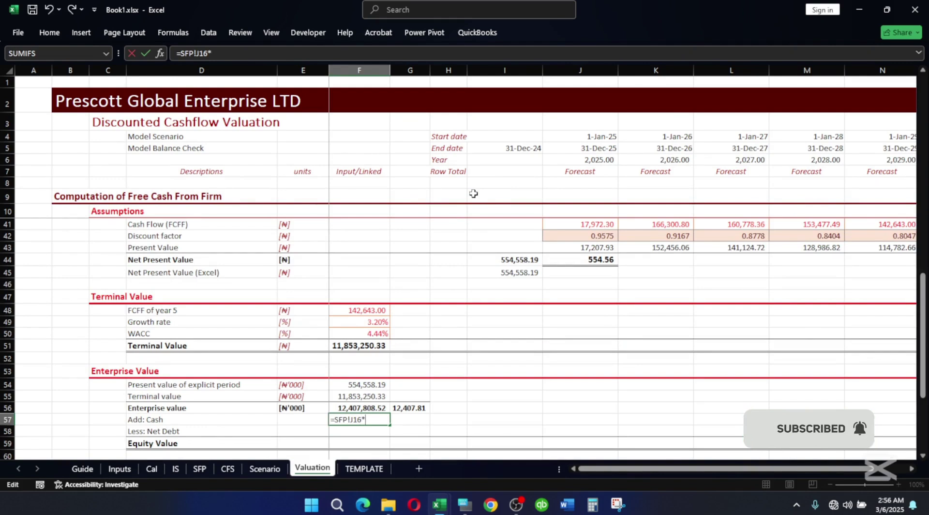
pyautogui.write('DI')
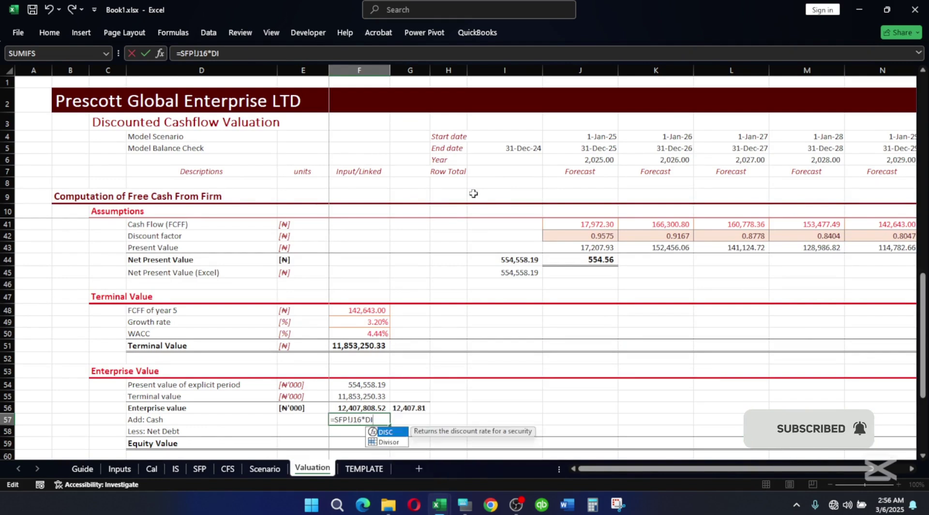
pyautogui.press('Return')
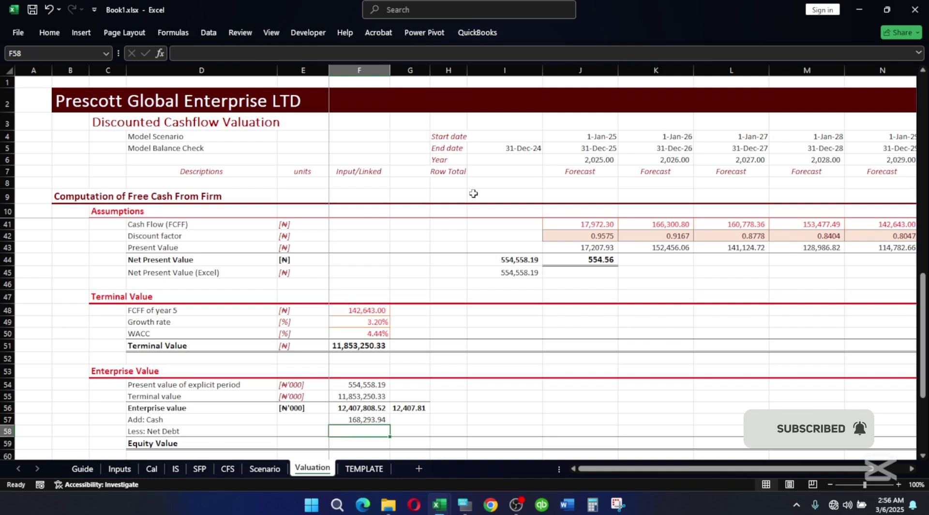
# Link Less: Net Debt in F58 to the 2025 Total NCL on the SFP sheet with =SFP!J22
pyautogui.write('=-')
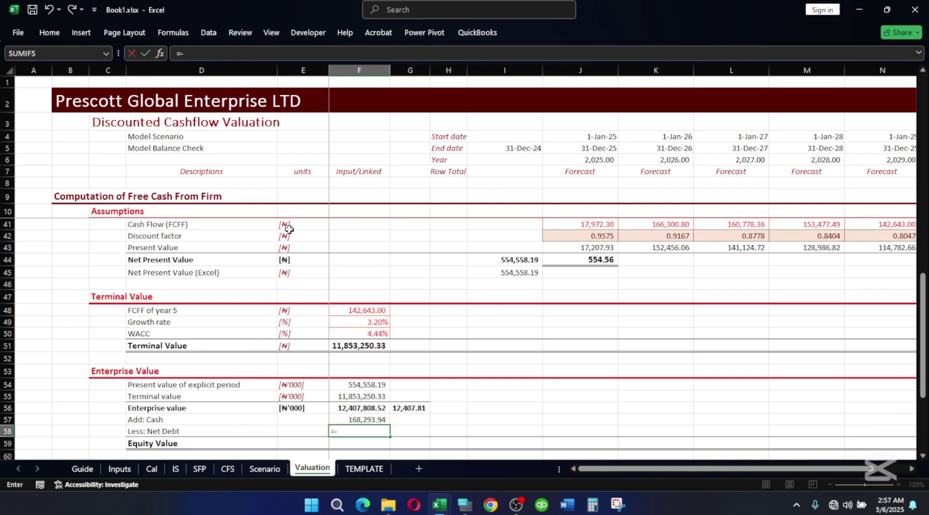
pyautogui.press('BackSpace')
pyautogui.click(199, 469)
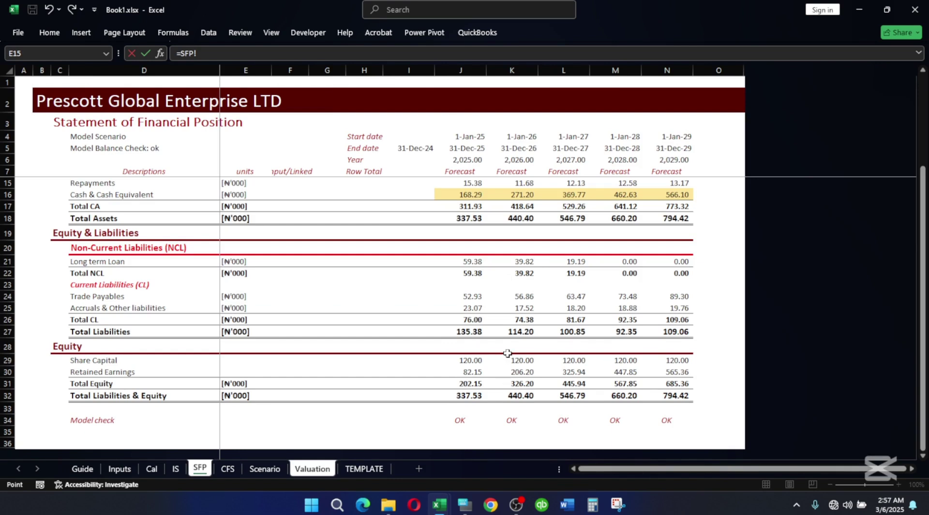
pyautogui.click(477, 262)
pyautogui.click(477, 273)
pyautogui.press('Return')
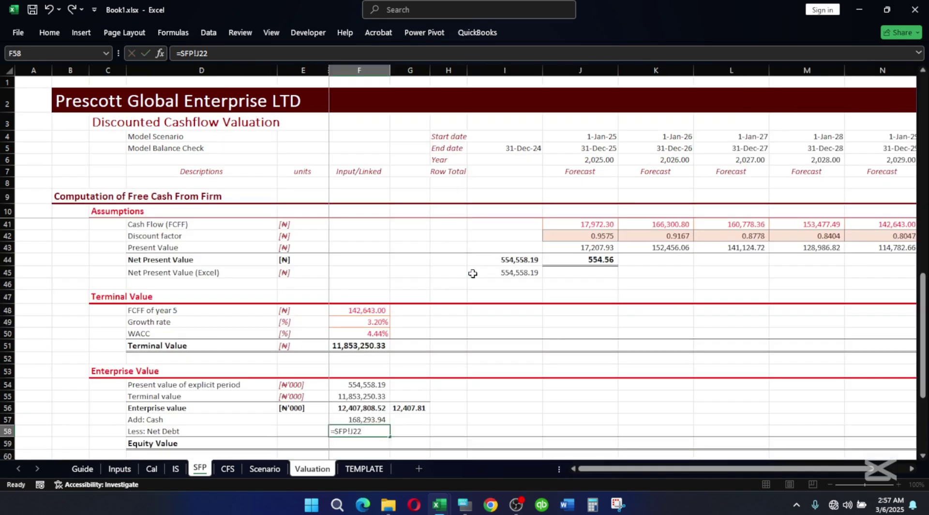
# Multiply the linked net debt in F58 by the Divisor, making the formula =SFP!J22*Divisor
pyautogui.press('Up')
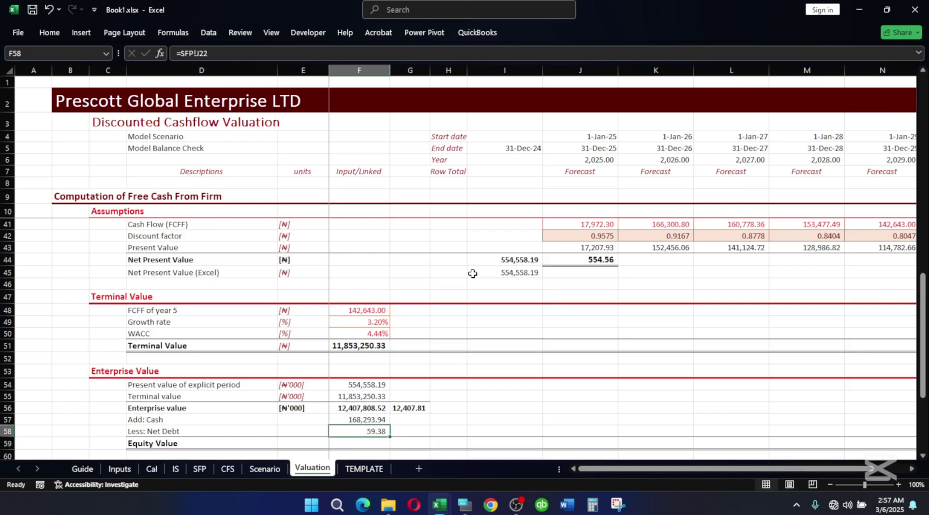
pyautogui.press('F2')
pyautogui.write('*DI')
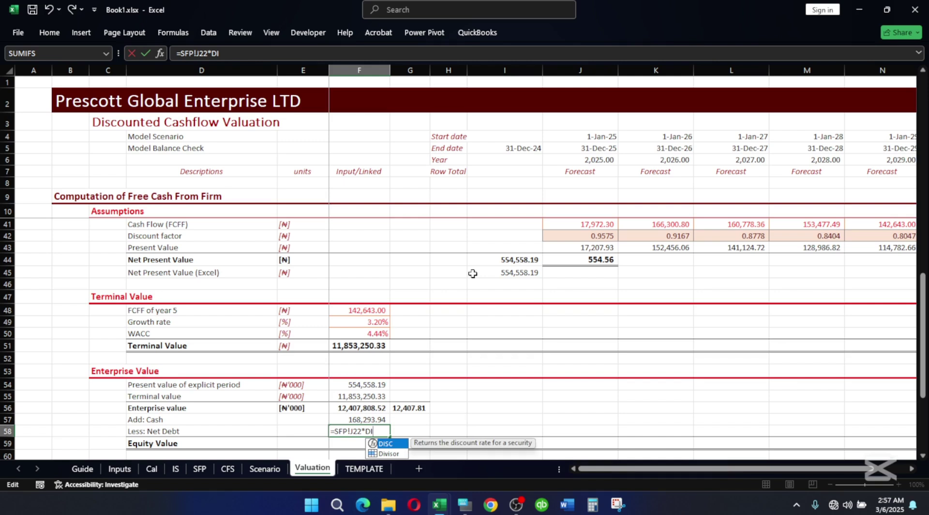
pyautogui.press('Down')
pyautogui.press('Tab')
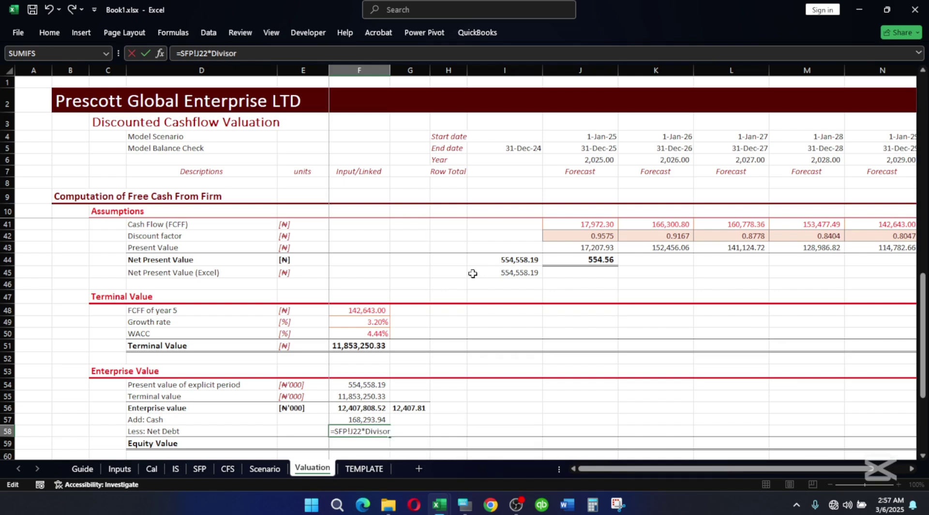
pyautogui.press('Return')
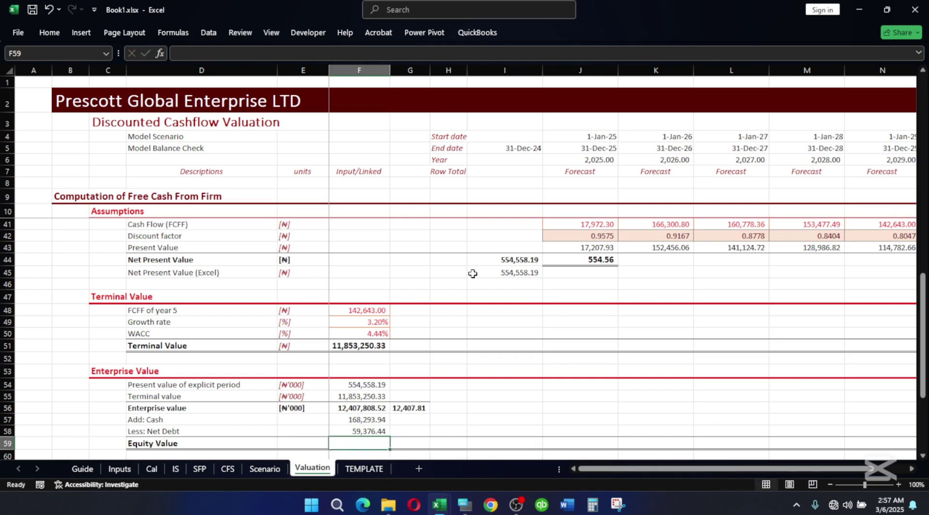
# Apply the Linked Cell style to the cash and net debt values in F57:F58
pyautogui.press('Up')
pyautogui.press('Down')
pyautogui.press('Up')
pyautogui.hotkey('shift', 'Up')
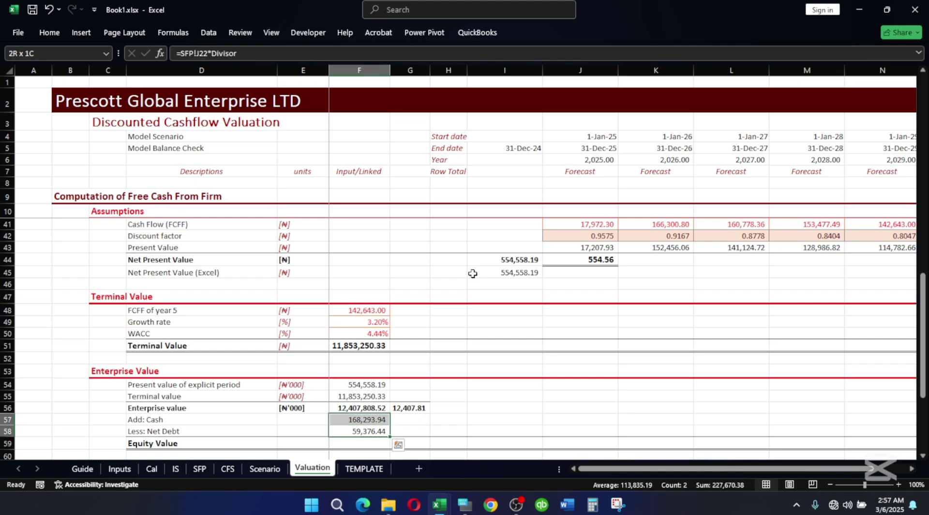
pyautogui.hotkey('alt', 'h')
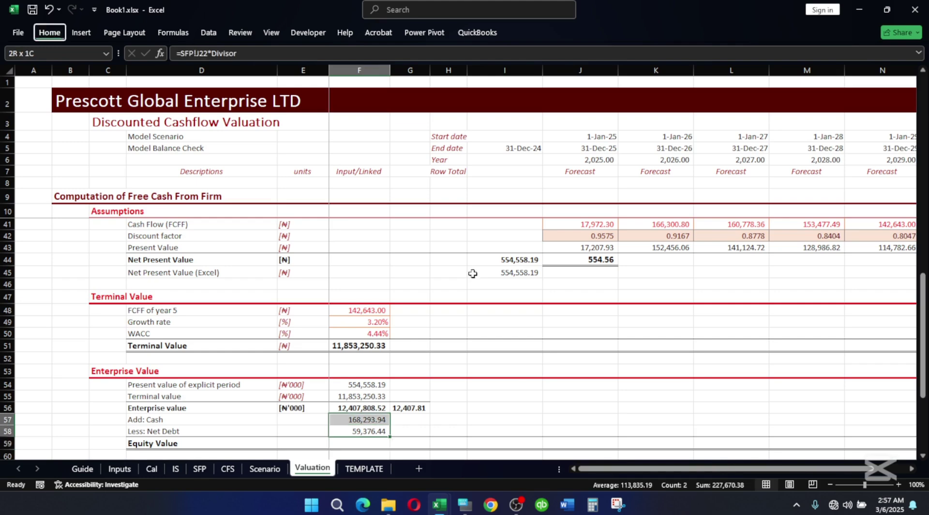
pyautogui.press('j')
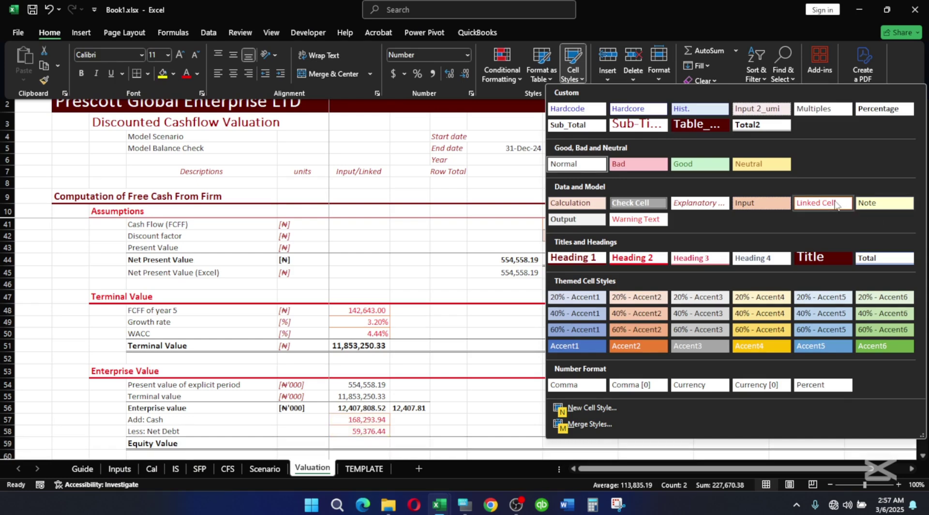
pyautogui.click(544, 289)
pyautogui.click(435, 418)
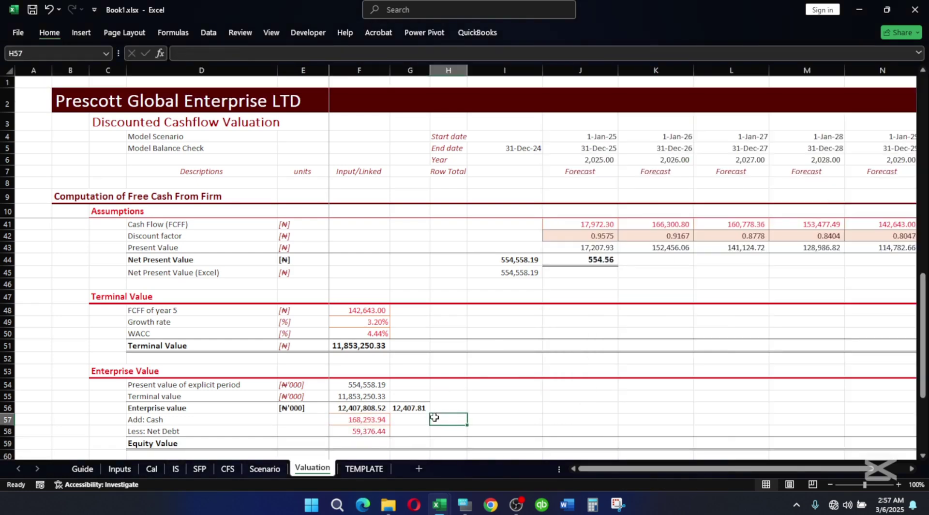
# Make the net debt formula in F58 negative so that it is deducted from the enterprise value
pyautogui.click(357, 445)
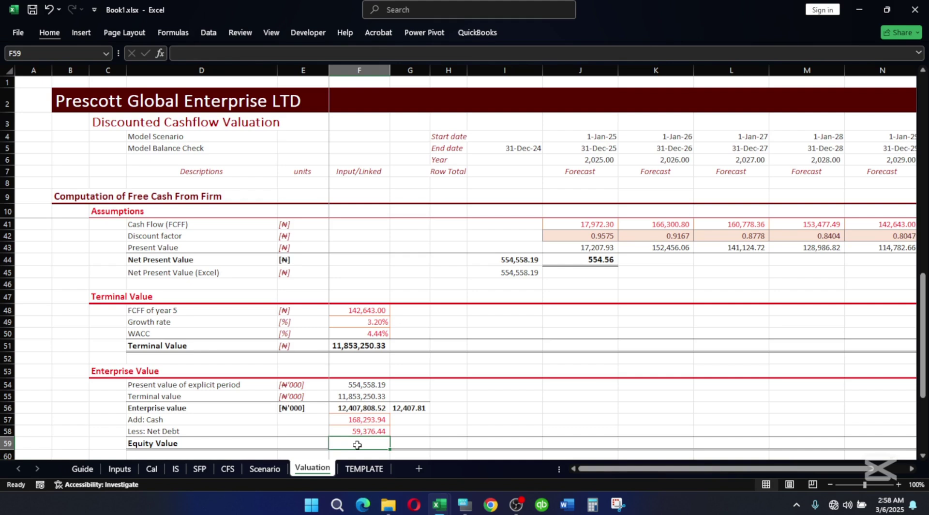
pyautogui.press('Up')
pyautogui.press('Up')
pyautogui.press('Up')
pyautogui.press('Up')
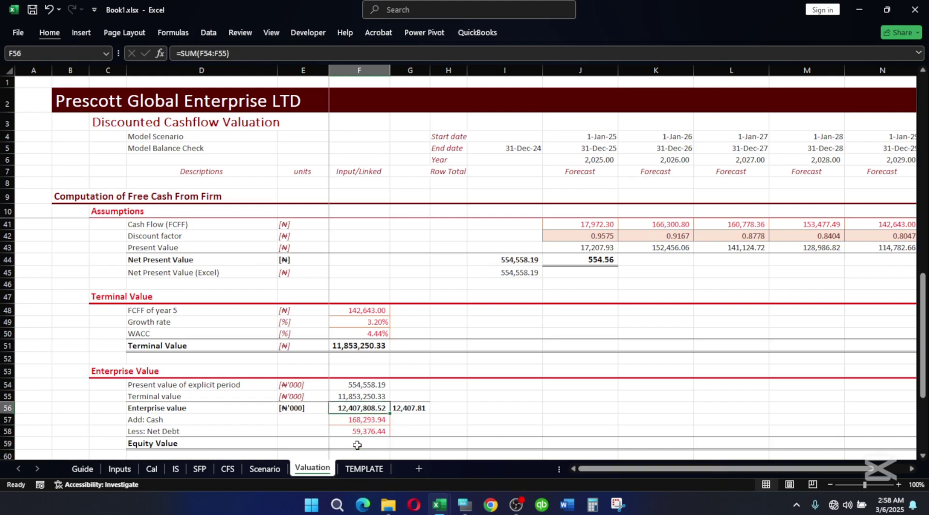
pyautogui.press('Down')
pyautogui.click(349, 431)
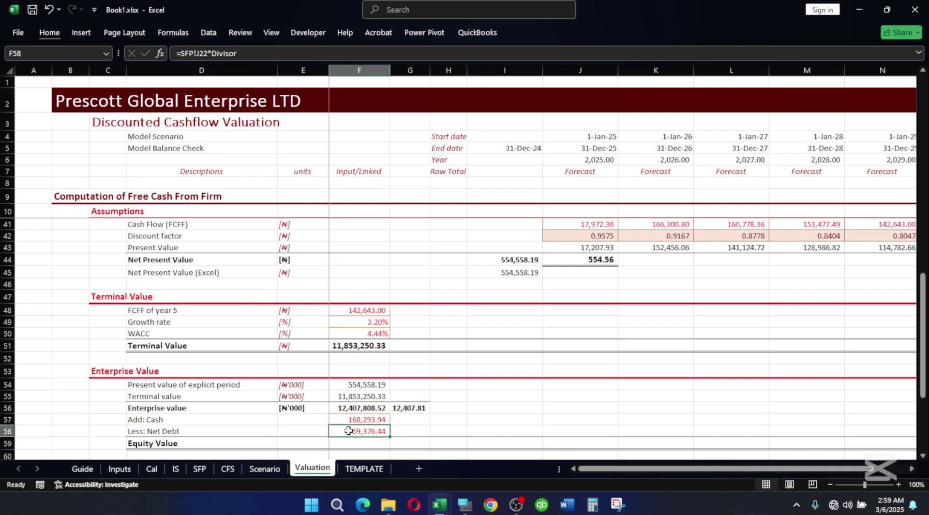
pyautogui.doubleClick(348, 431)
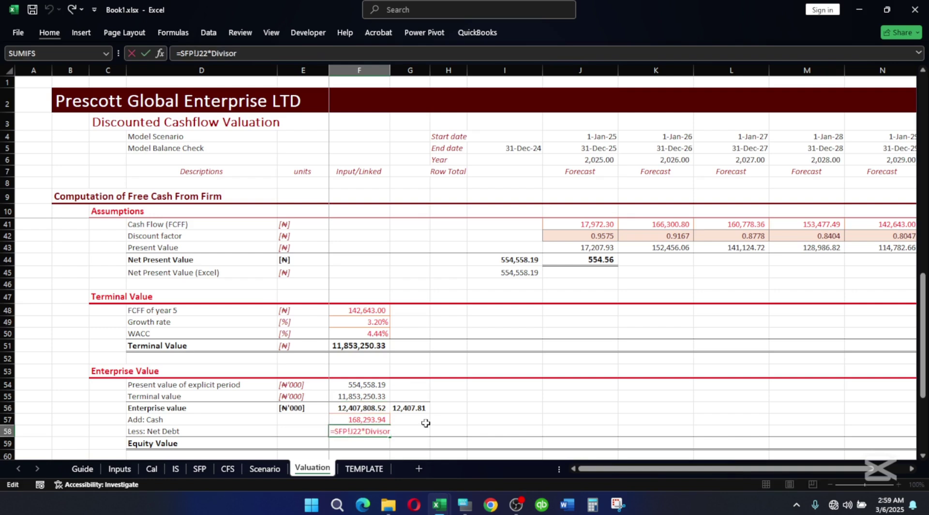
pyautogui.press('Return')
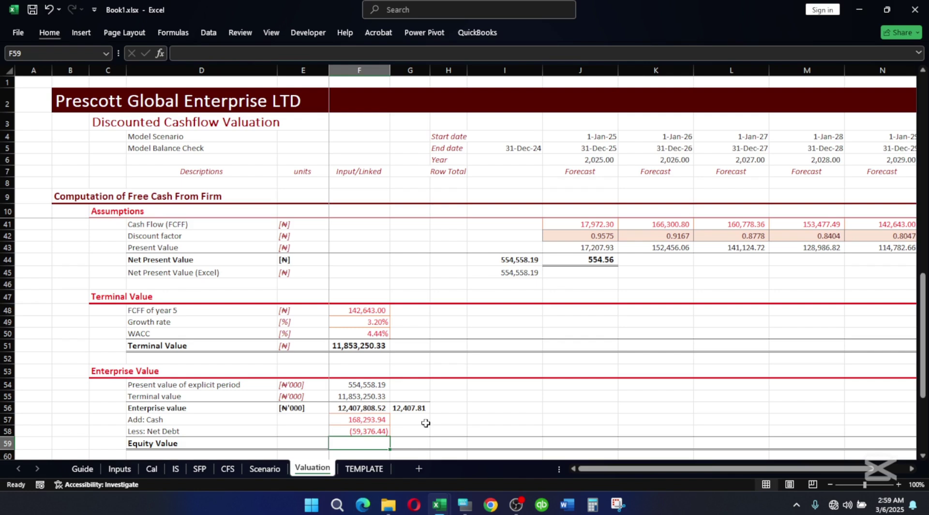
# Calculate the Equity Value in F59 with AutoSum over F56:F58
pyautogui.hotkey('alt', '=')
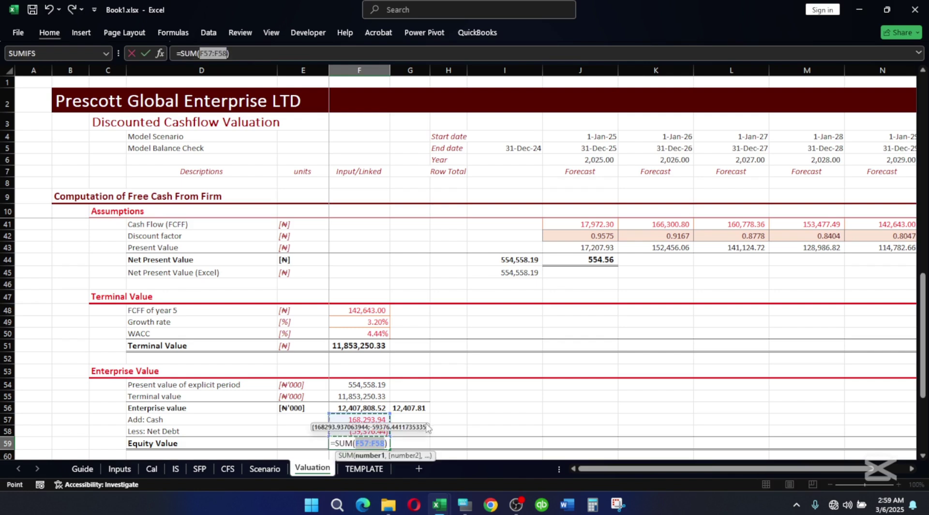
pyautogui.moveTo(333, 408); pyautogui.dragTo(349, 429)
pyautogui.press('Return')
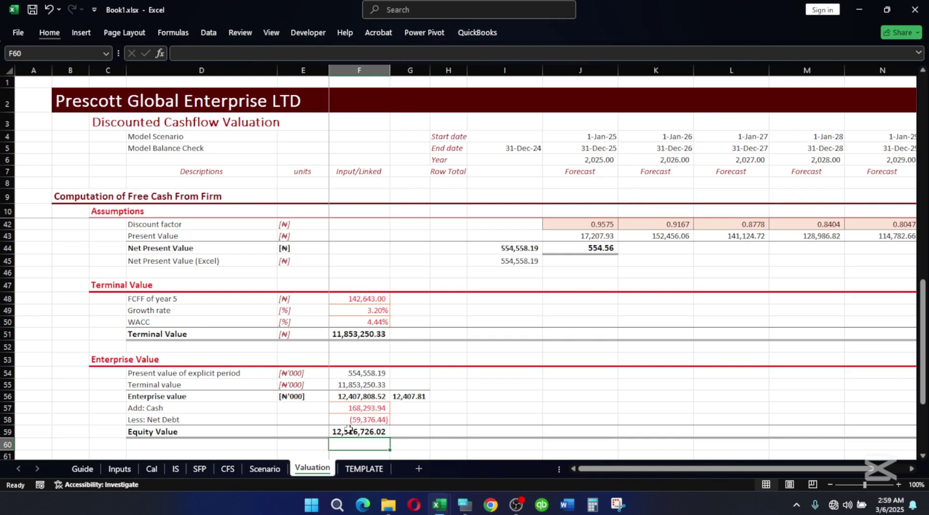
# Enter =F59/Divisor in G59 beside the equity value
pyautogui.scroll(-1, 348, 430)
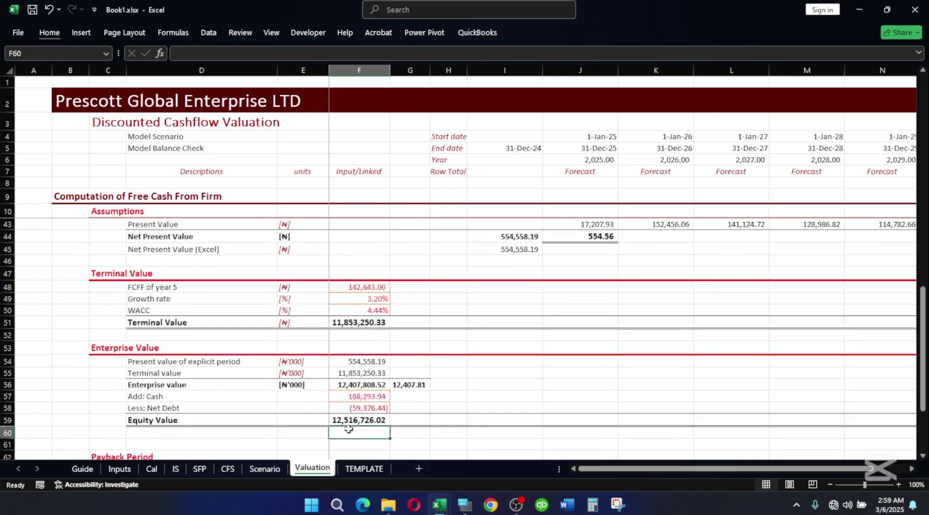
pyautogui.press('Up')
pyautogui.press('Up')
pyautogui.press('Right')
pyautogui.press('Down')
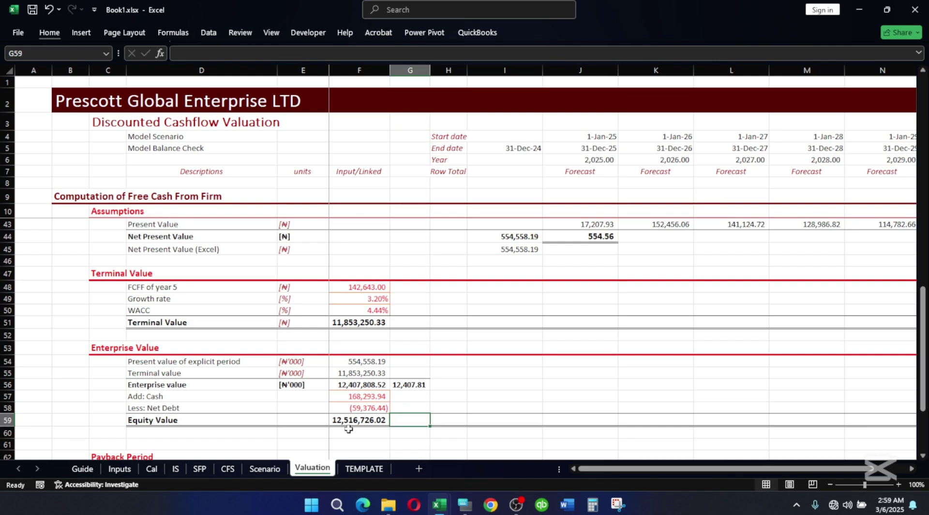
pyautogui.write('=')
pyautogui.press('Left')
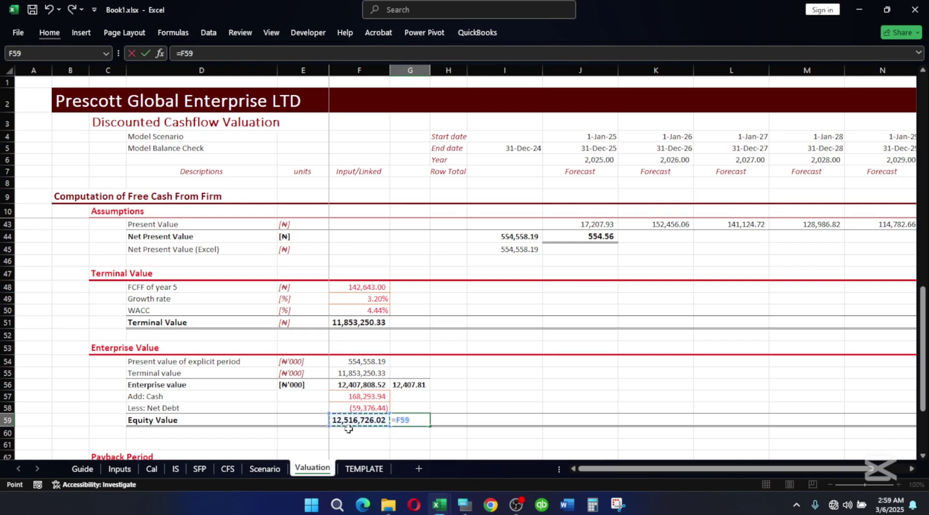
pyautogui.write('/DIV')
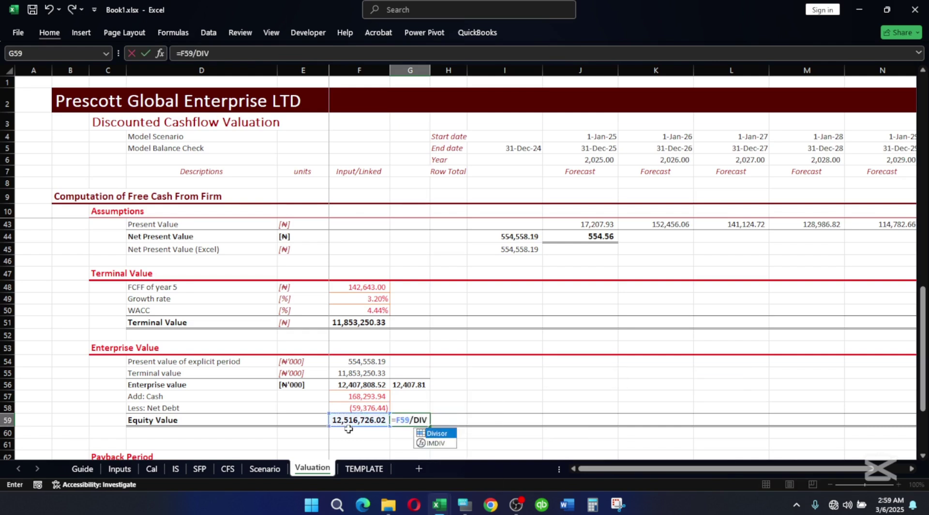
pyautogui.press('Tab')
pyautogui.press('Return')
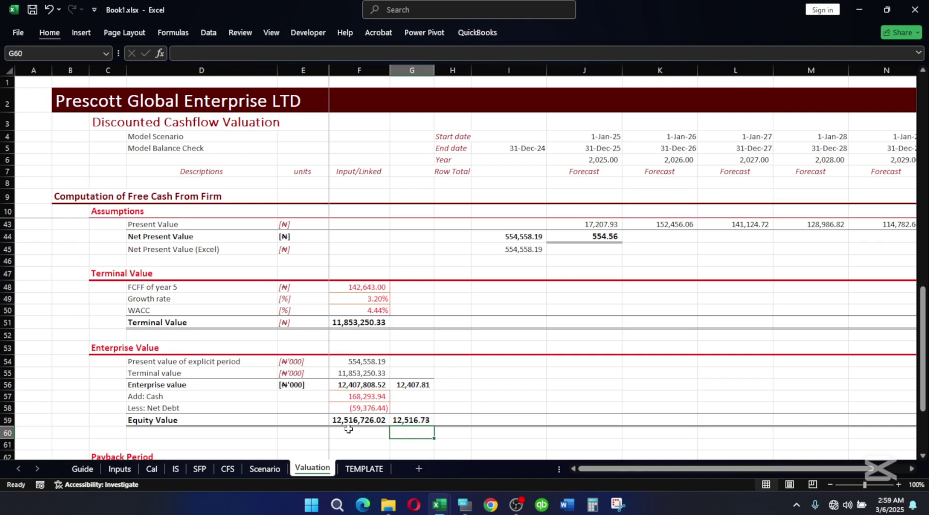
# Review the formulas in column F for the terminal value, enterprise value, cash, net debt and equity value
pyautogui.press('Down')
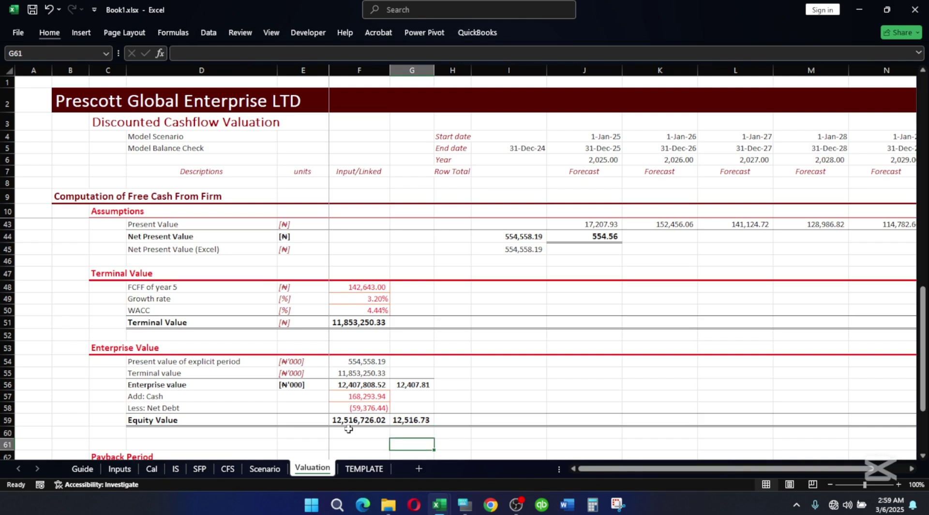
pyautogui.press('Up')
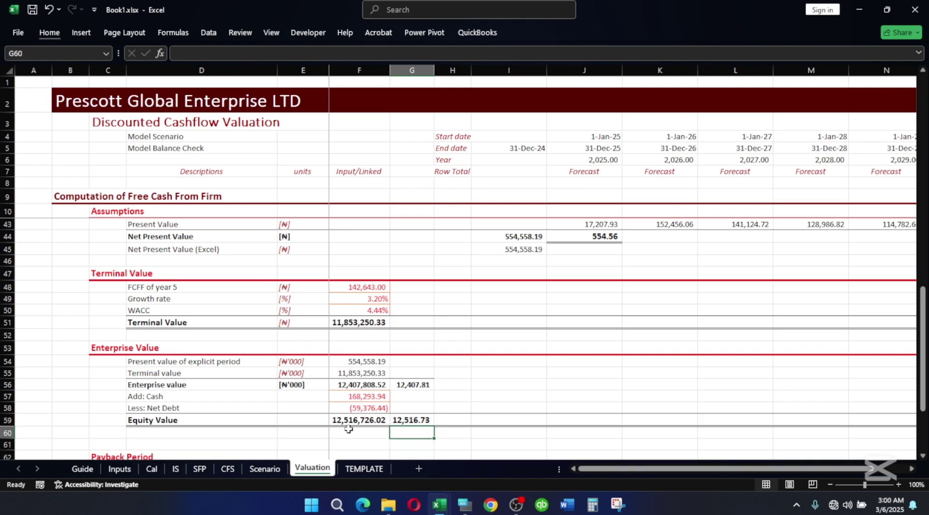
pyautogui.click(363, 384)
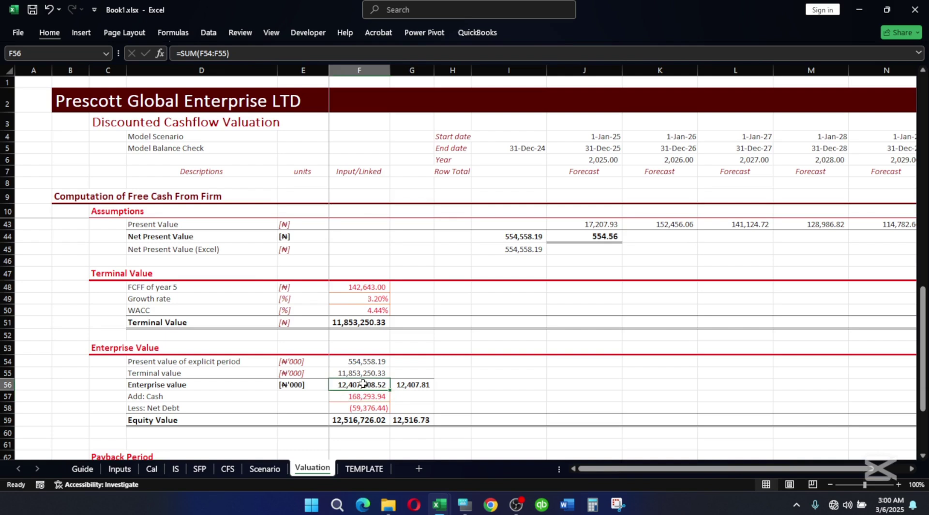
pyautogui.press('Down')
pyautogui.press('Down')
pyautogui.press('Down')
pyautogui.press('Down')
pyautogui.press('Up')
pyautogui.press('Up')
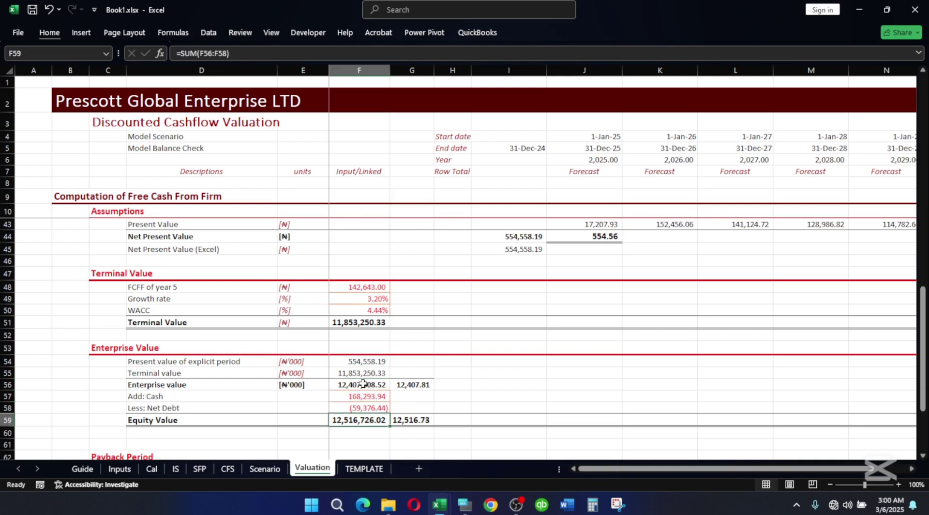
pyautogui.press('Up')
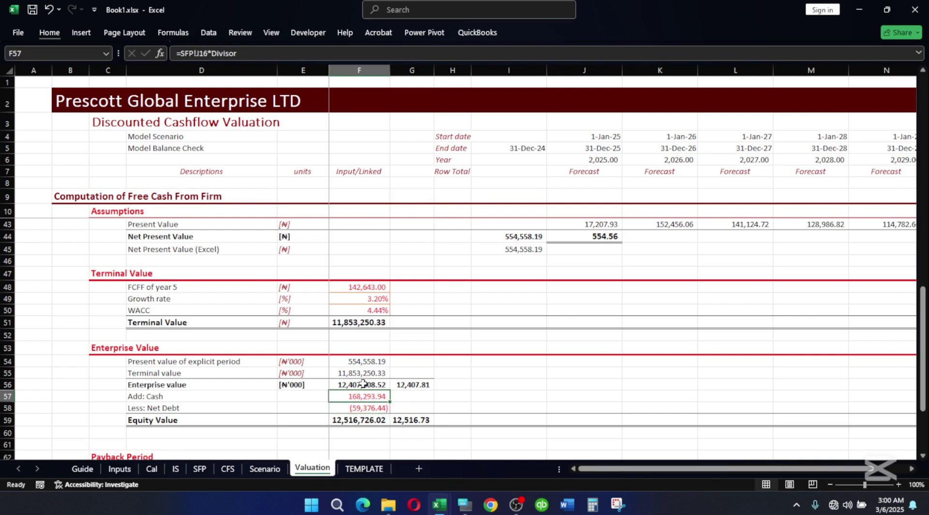
pyautogui.press('Down')
pyautogui.press('Down')
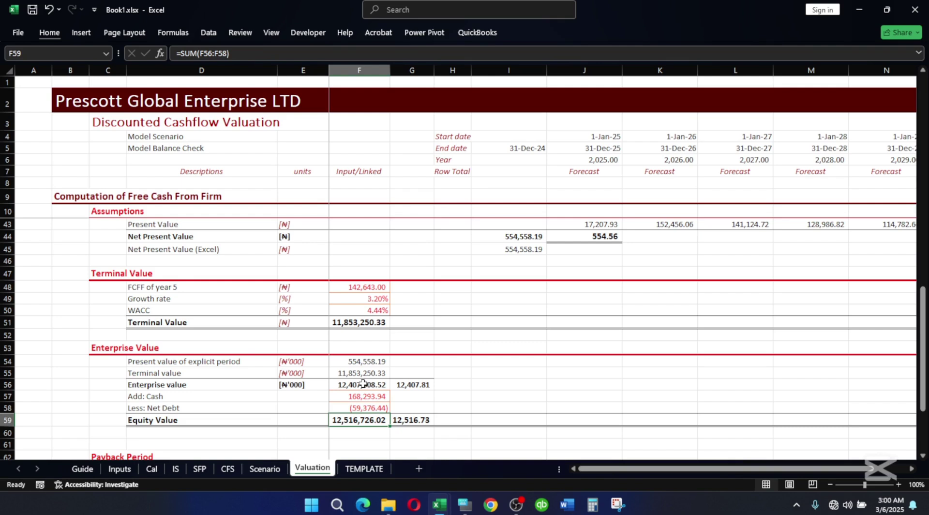
pyautogui.press('Down')
pyautogui.press('Up')
pyautogui.press('Up')
pyautogui.press('Up')
pyautogui.press('Up')
pyautogui.press('Up')
pyautogui.press('Up')
pyautogui.press('Up')
pyautogui.press('Down')
pyautogui.press('Down')
pyautogui.press('Down')
pyautogui.press('Down')
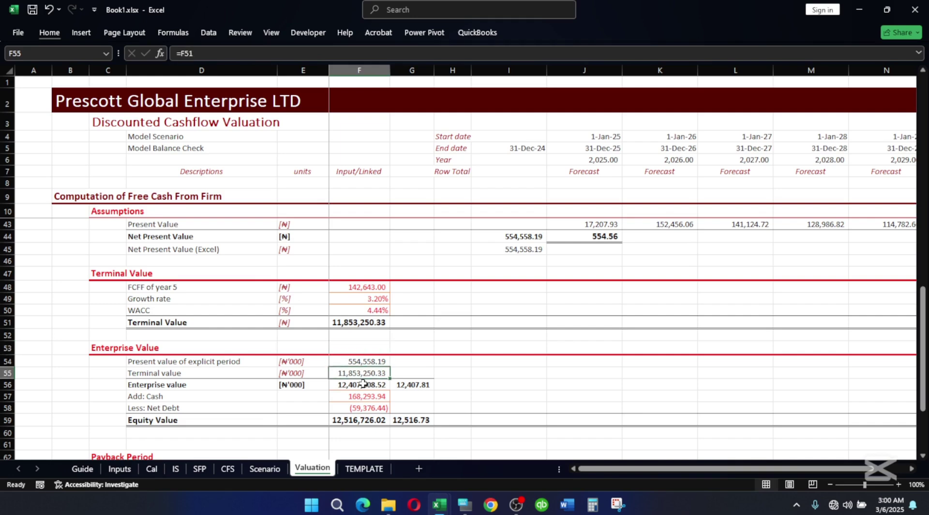
# Look over the unfilled Payback Period section below the equity value, from the period row to the cumulative cash flow row
pyautogui.press('Down')
pyautogui.press('Down')
pyautogui.press('Down')
pyautogui.press('Down')
pyautogui.press('Down')
pyautogui.press('Down')
pyautogui.press('Down')
pyautogui.press('Down')
pyautogui.press('Down')
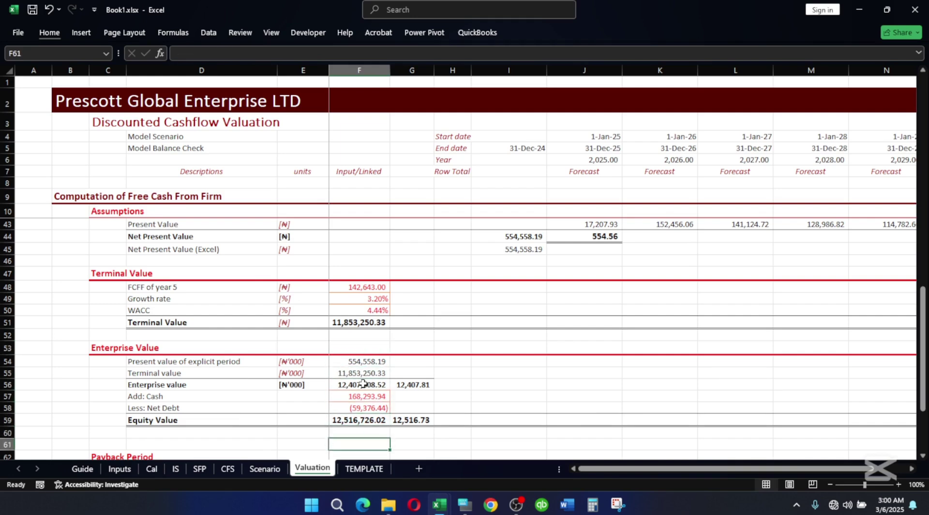
pyautogui.press('Up')
pyautogui.press('Up')
pyautogui.press('Up')
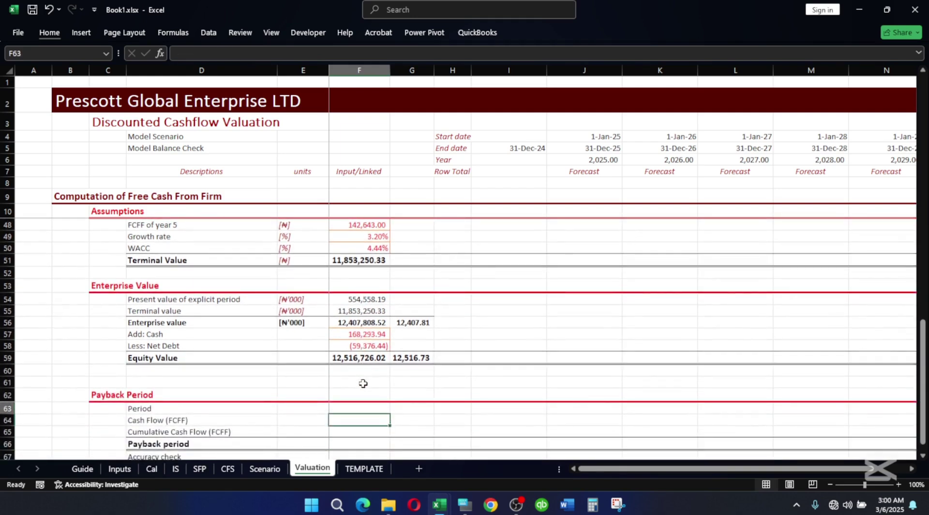
pyautogui.press('Down')
pyautogui.press('Down')
pyautogui.press('Down')
pyautogui.press('Down')
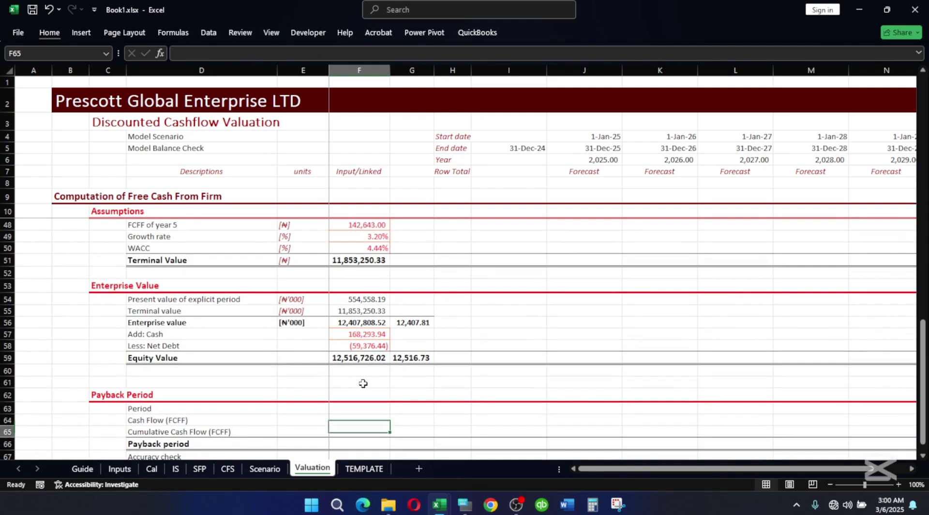
# Review the Enterprise Value section in column F, comparing the formulas behind the enterprise value in F56 and equity value in F59
pyautogui.press('Up')
pyautogui.press('Up')
pyautogui.press('Up')
pyautogui.press('Up')
pyautogui.press('Up')
pyautogui.press('Up')
pyautogui.press('Up')
pyautogui.press('Up')
pyautogui.press('Up')
pyautogui.press('Up')
pyautogui.press('Up')
pyautogui.press('Up')
pyautogui.press('Up')
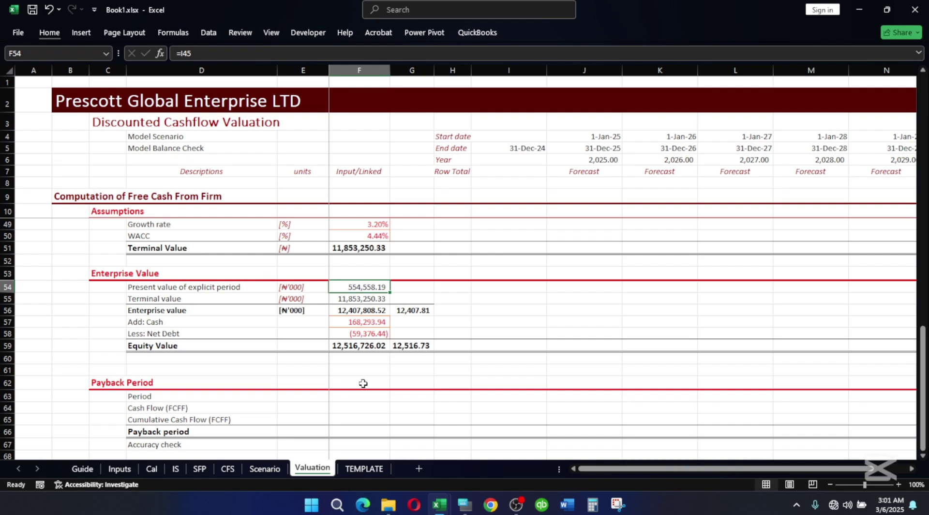
pyautogui.click(366, 345)
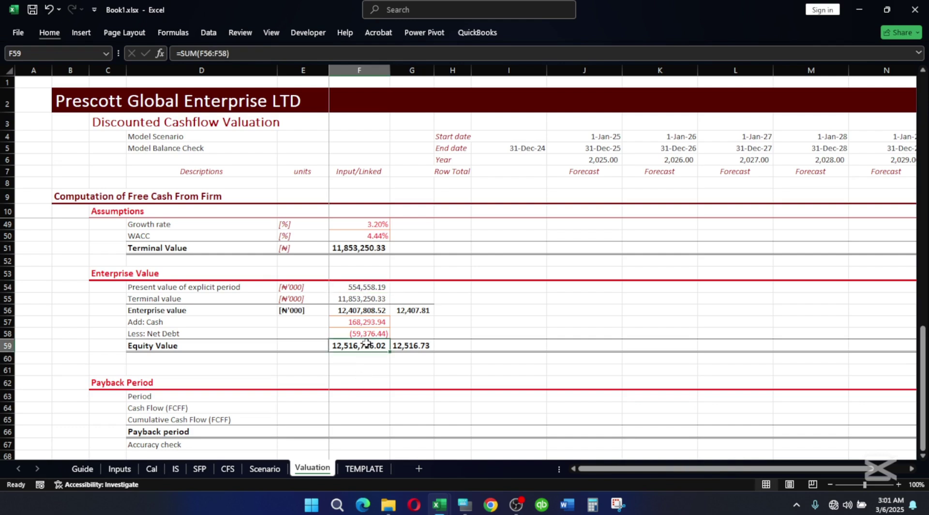
pyautogui.click(359, 310)
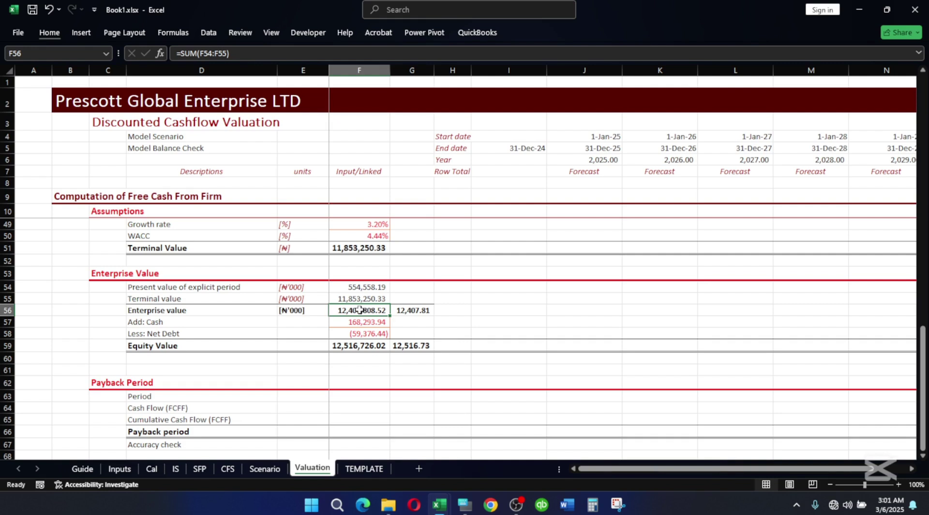
pyautogui.click(354, 343)
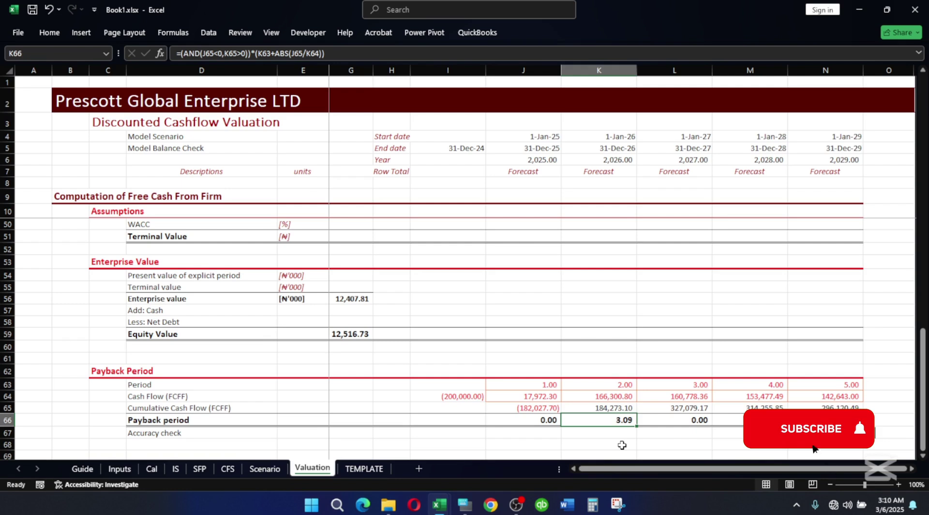
# Examine the payback period formulas in row 66, followed by the cash and equity value formulas in F57 and F59
pyautogui.press('Left')
pyautogui.press('Left')
pyautogui.press('Left')
pyautogui.press('Left')
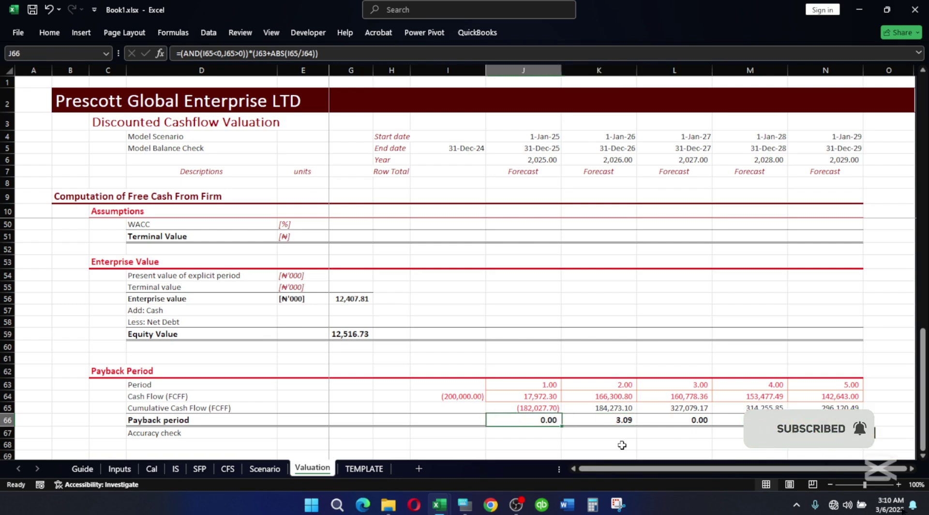
pyautogui.press('Left')
pyautogui.press('Up')
pyautogui.press('Up')
pyautogui.press('Up')
pyautogui.press('Up')
pyautogui.press('Up')
pyautogui.press('Up')
pyautogui.press('Up')
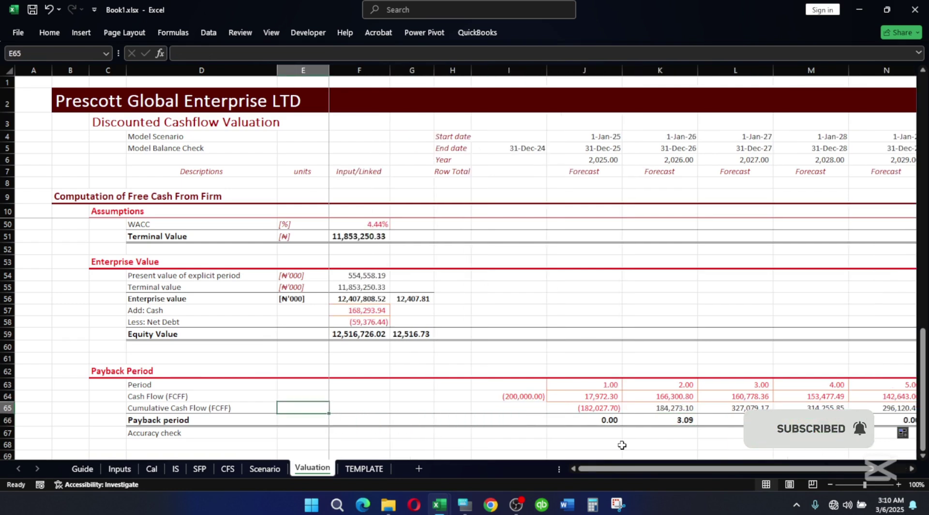
pyautogui.press('Right')
pyautogui.press('Up')
pyautogui.press('Up')
pyautogui.press('Up')
pyautogui.press('Up')
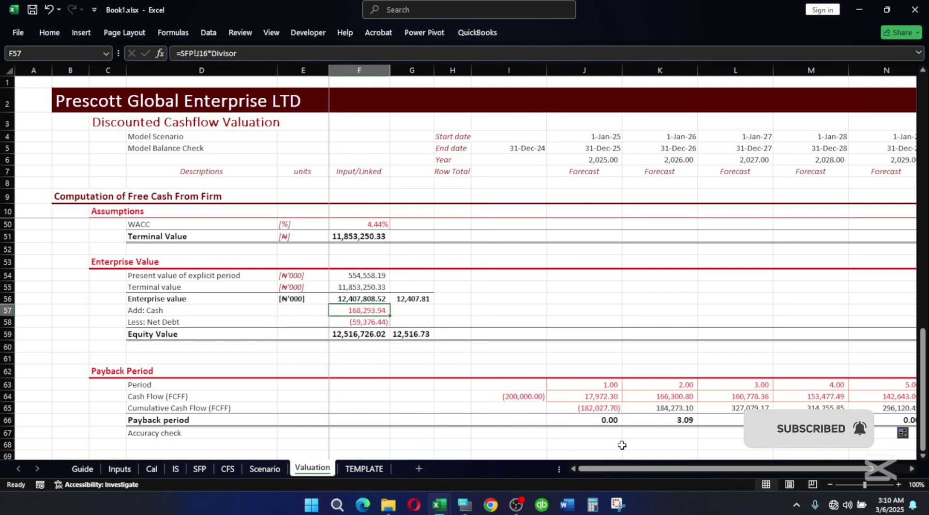
pyautogui.press('Down')
pyautogui.press('Down')
pyautogui.press('Down')
pyautogui.press('Down')
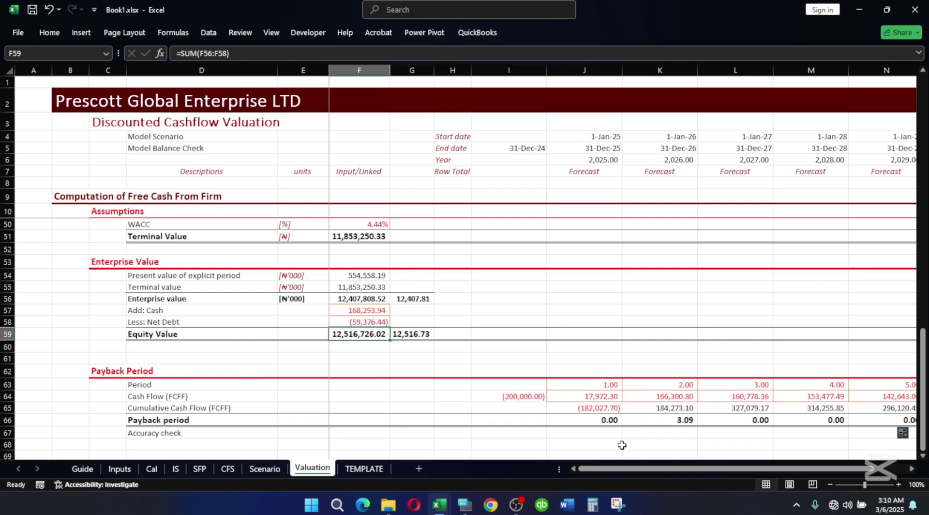
# Review the Terminal Value and Net Present Value sections above the enterprise value, up to the WACC row
pyautogui.press('Up')
pyautogui.press('Up')
pyautogui.press('Up')
pyautogui.press('Up')
pyautogui.press('Up')
pyautogui.press('Up')
pyautogui.press('Up')
pyautogui.press('Up')
pyautogui.press('Up')
pyautogui.press('Up')
pyautogui.press('Up')
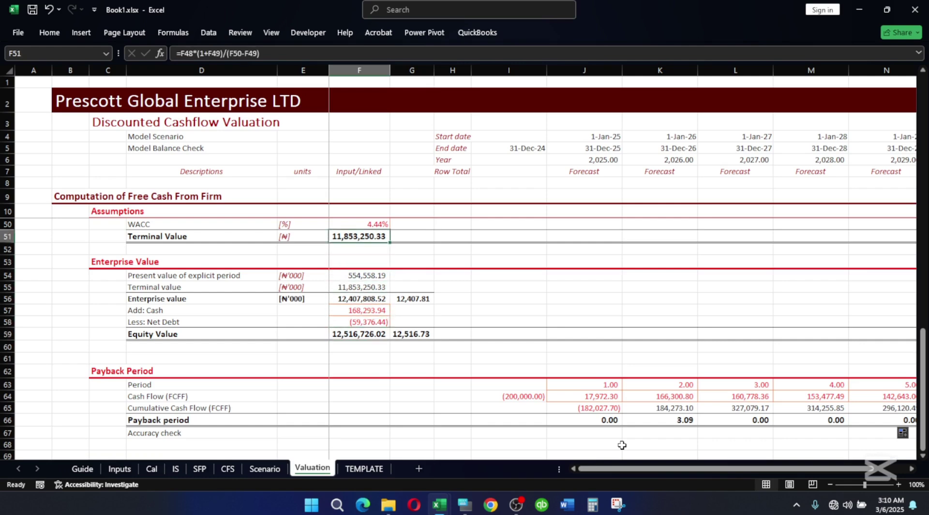
pyautogui.press('Up')
pyautogui.press('Up')
pyautogui.press('Up')
pyautogui.press('Up')
pyautogui.press('Up')
pyautogui.press('Up')
pyautogui.press('Up')
pyautogui.press('Up')
pyautogui.press('Up')
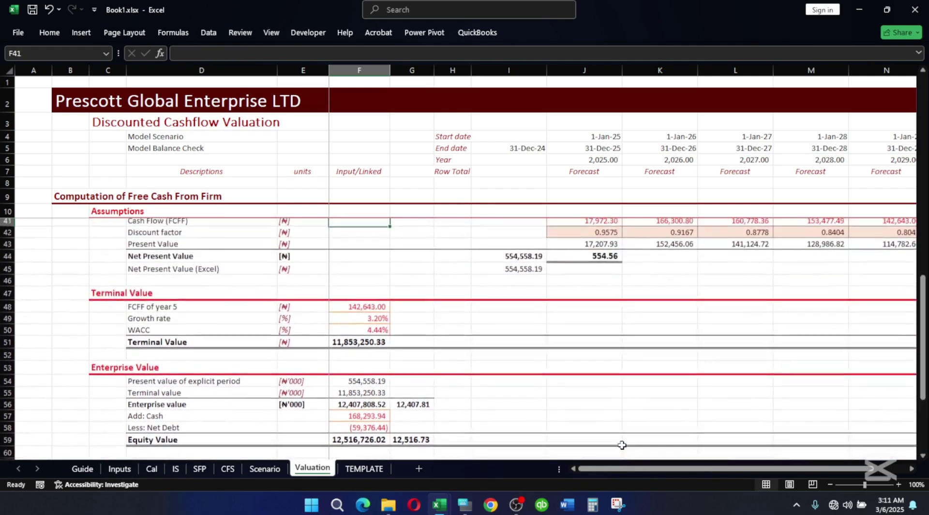
pyautogui.press('Up')
pyautogui.press('Up')
pyautogui.press('Up')
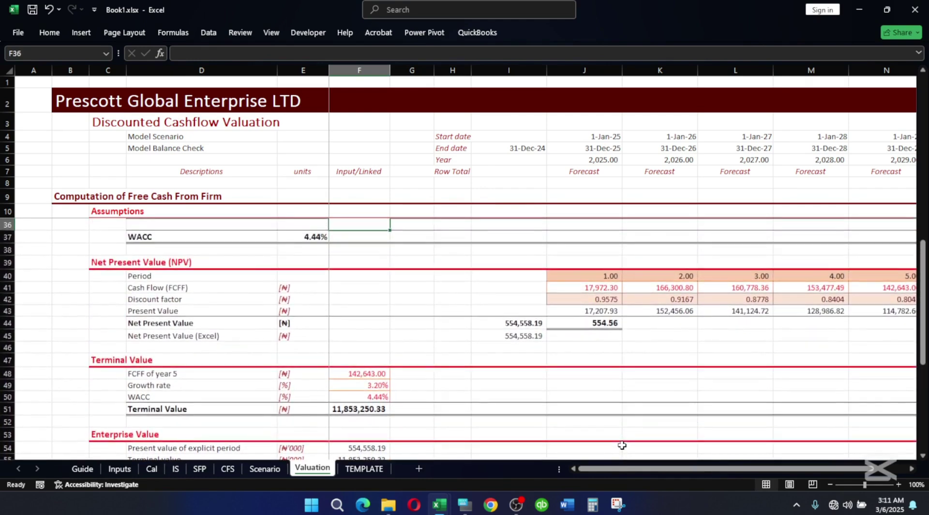
# Review the cost of debt, cost of equity and total funding figures that feed the WACC
pyautogui.press('Up')
pyautogui.press('Up')
pyautogui.press('Up')
pyautogui.press('Up')
pyautogui.press('Up')
pyautogui.press('Up')
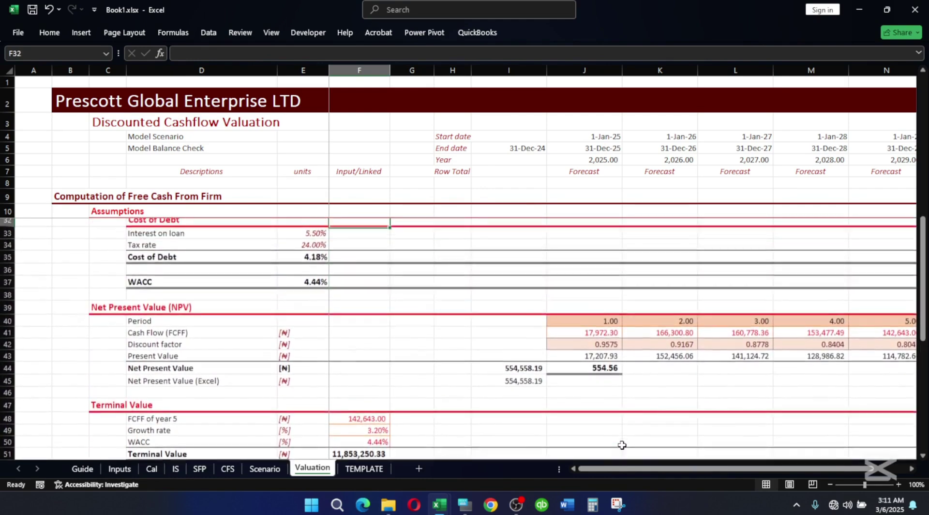
pyautogui.press('Up')
pyautogui.press('Up')
pyautogui.press('Up')
pyautogui.press('Up')
pyautogui.press('Up')
pyautogui.press('Up')
pyautogui.press('Up')
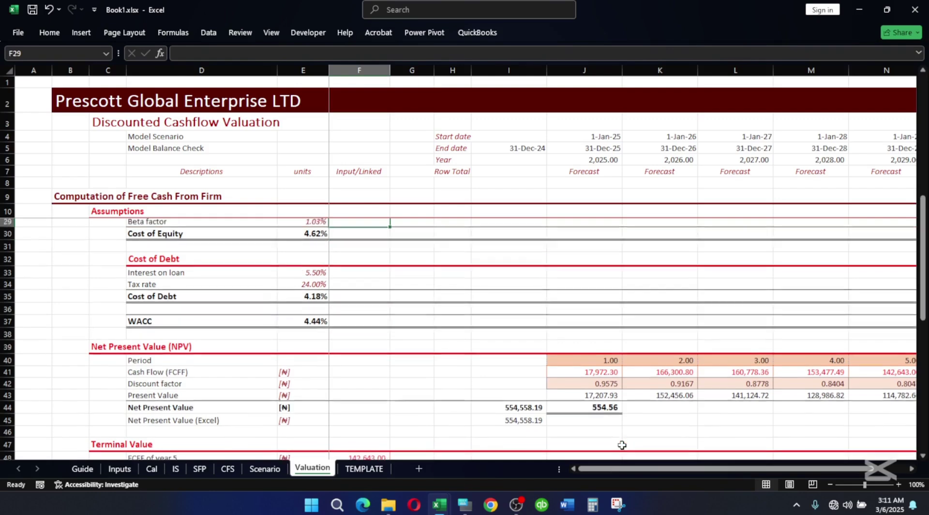
# Review the valuation from total funding down through WACC, net present value, terminal value and enterprise value to the Payback Period section
pyautogui.press('Down')
pyautogui.press('Down')
pyautogui.press('Down')
pyautogui.press('Down')
pyautogui.press('Down')
pyautogui.press('Down')
pyautogui.press('Down')
pyautogui.press('Down')
pyautogui.press('Down')
pyautogui.press('Down')
pyautogui.press('Down')
pyautogui.press('Down')
pyautogui.press('Down')
pyautogui.press('Down')
pyautogui.press('Down')
pyautogui.press('Down')
pyautogui.press('Down')
pyautogui.press('Down')
pyautogui.press('Down')
pyautogui.press('Down')
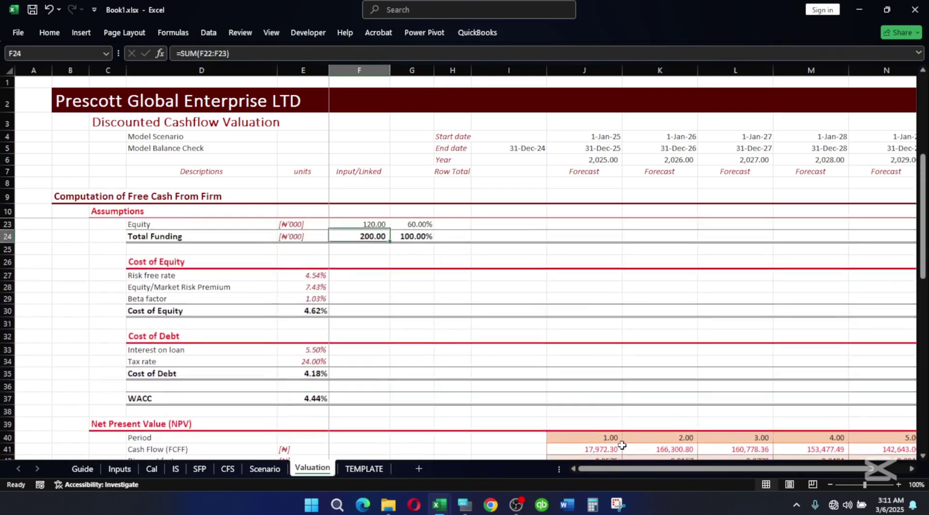
pyautogui.press('Down')
pyautogui.press('Down')
pyautogui.press('Down')
pyautogui.press('Down')
pyautogui.press('Down')
pyautogui.press('Down')
pyautogui.press('Down')
pyautogui.press('Down')
pyautogui.press('Down')
pyautogui.press('Down')
pyautogui.press('Down')
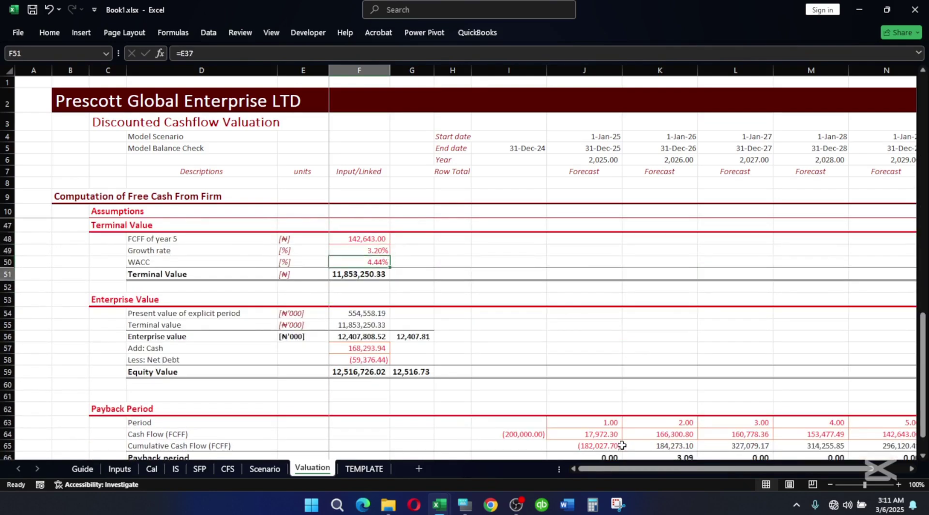
pyautogui.press('Down')
pyautogui.press('Down')
pyautogui.press('Down')
pyautogui.press('Down')
pyautogui.press('Down')
pyautogui.press('Down')
pyautogui.press('Down')
pyautogui.press('Down')
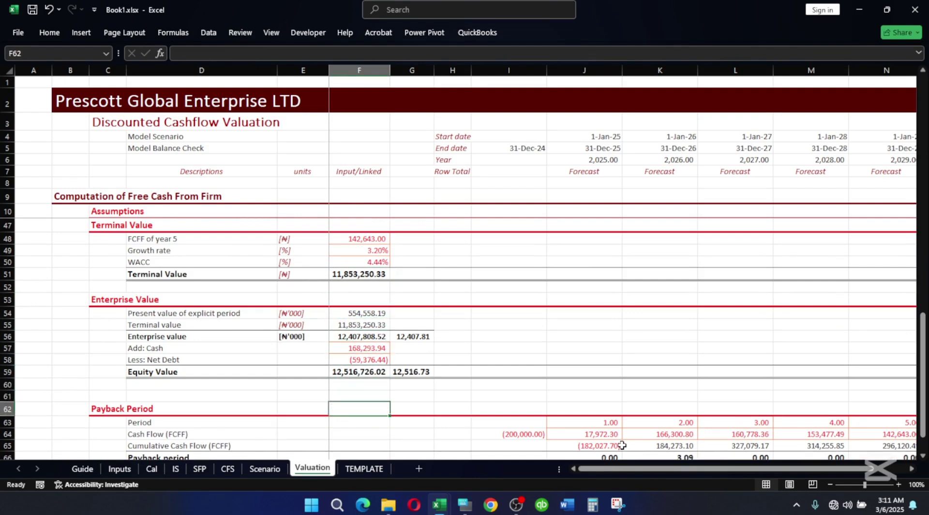
# Examine the cash flow and cumulative cash flow entries for 2025 and 2026 in the Payback Period section
pyautogui.press('Up')
pyautogui.press('Right')
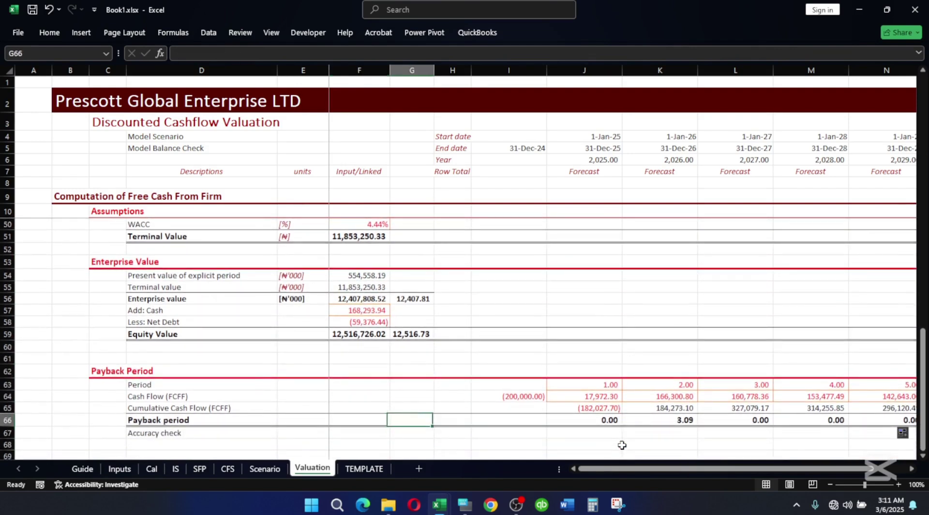
pyautogui.press('Right')
pyautogui.press('Right')
pyautogui.press('Right')
pyautogui.press('Right')
pyautogui.press('Up')
pyautogui.press('Up')
pyautogui.press('Down')
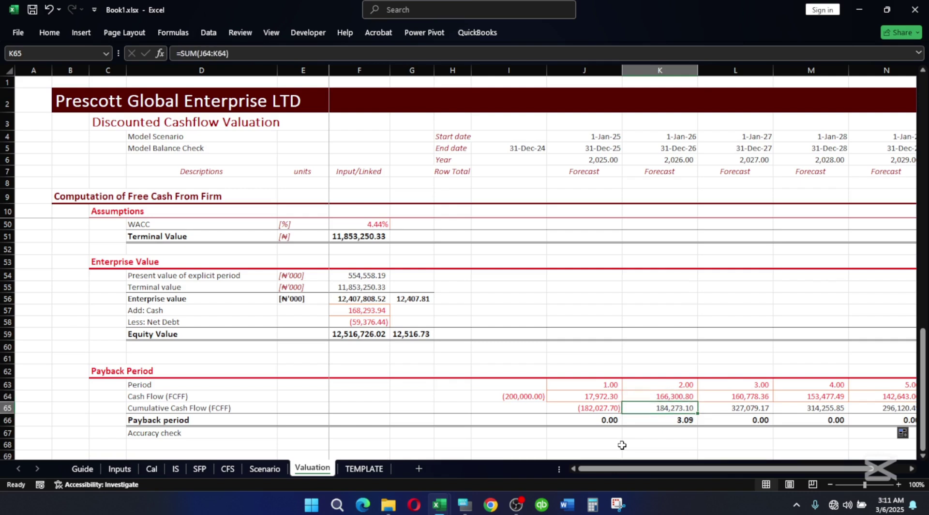
pyautogui.press('Left')
pyautogui.press('Up')
pyautogui.press('Up')
pyautogui.press('Up')
pyautogui.press('Up')
pyautogui.press('Up')
pyautogui.press('Up')
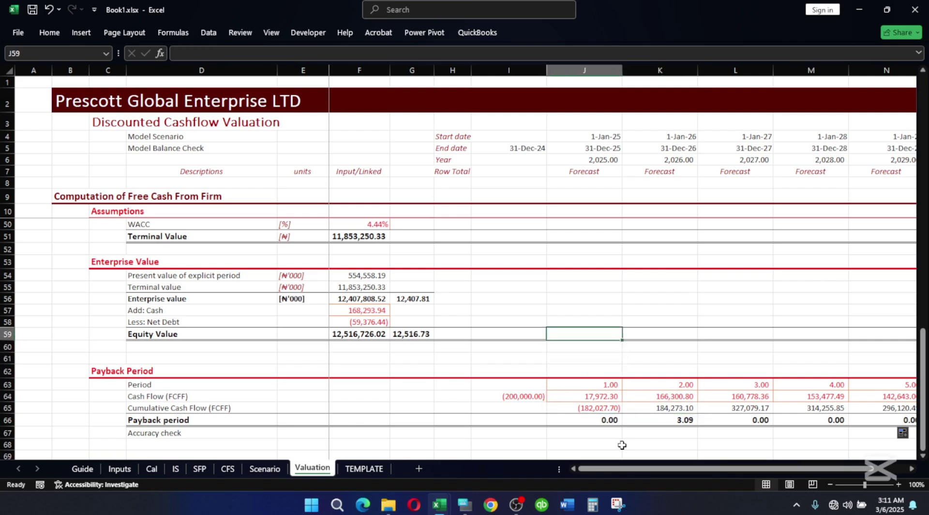
# Review the valuation upward from the Equity Value row through the Enterprise Value, Terminal Value and Net Present Value sections to the Cost of Debt row
pyautogui.press('Left')
pyautogui.press('Left')
pyautogui.press('Left')
pyautogui.press('Up')
pyautogui.press('Up')
pyautogui.press('Up')
pyautogui.press('Up')
pyautogui.press('Up')
pyautogui.press('Up')
pyautogui.press('Up')
pyautogui.press('Up')
pyautogui.press('Up')
pyautogui.press('Up')
pyautogui.press('Up')
pyautogui.press('Up')
pyautogui.press('Up')
pyautogui.press('Up')
pyautogui.press('Up')
pyautogui.press('Up')
pyautogui.press('Up')
pyautogui.press('Up')
pyautogui.press('Up')
pyautogui.press('Up')
pyautogui.press('Up')
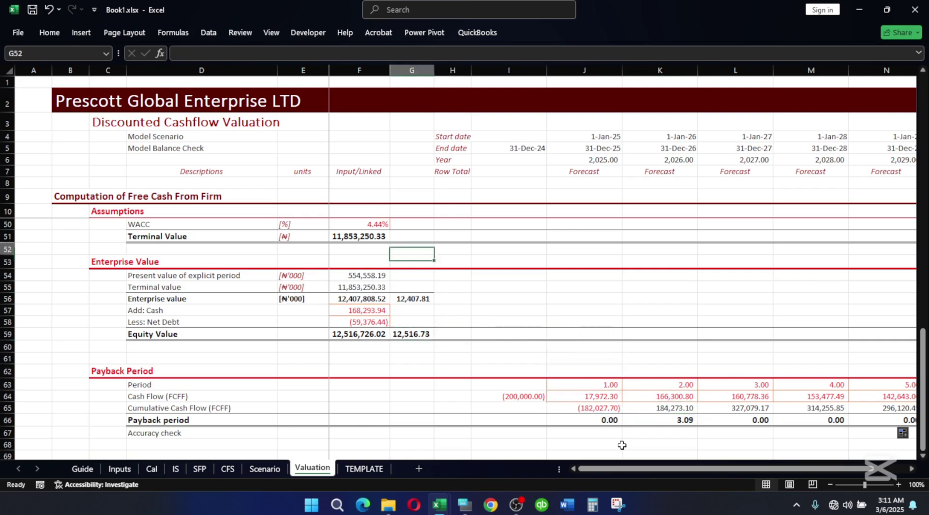
pyautogui.press('Up')
pyautogui.press('Up')
pyautogui.press('Up')
pyautogui.press('Up')
pyautogui.press('Up')
pyautogui.press('Up')
pyautogui.press('Up')
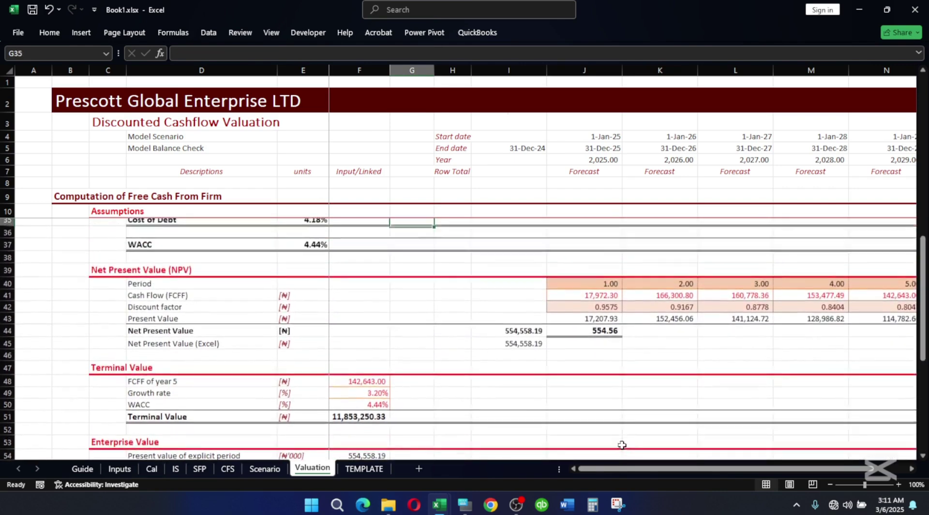